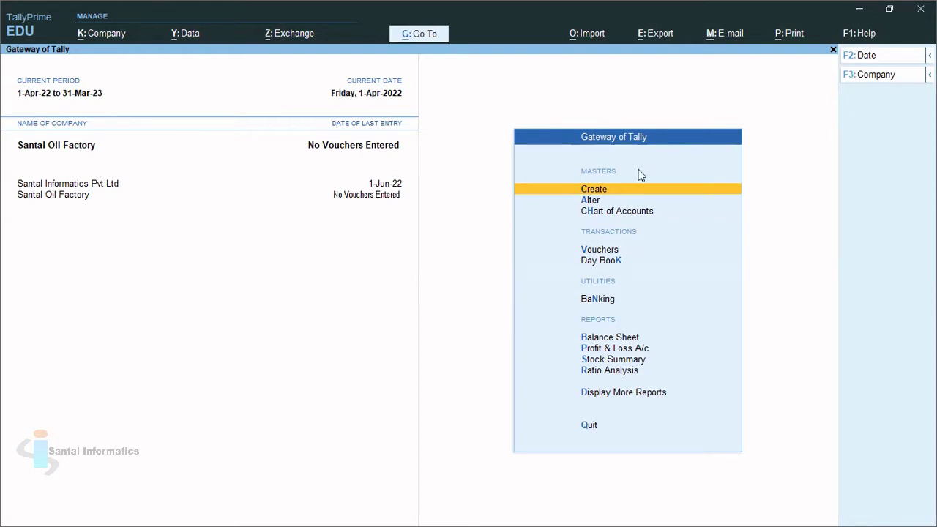
Create a stock group named Oils under Primary, with quantity addition and GST details both set to No
key(Return)
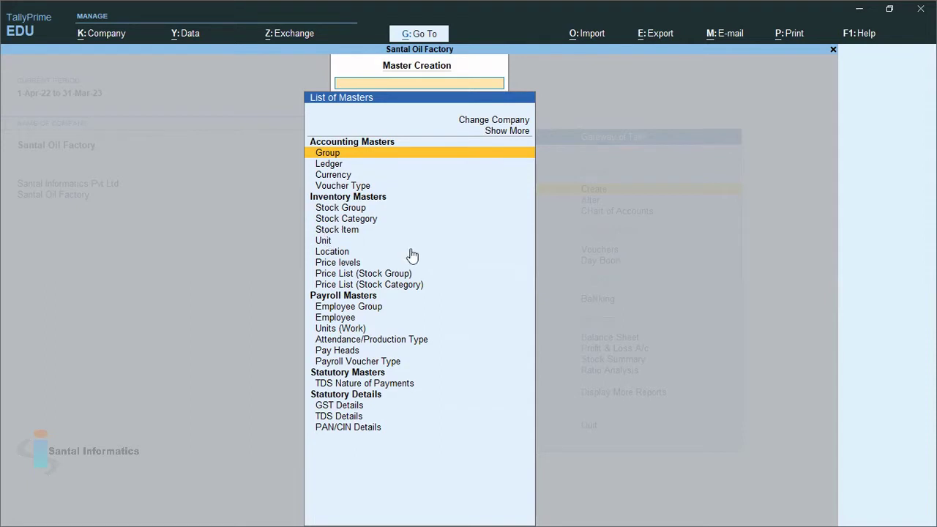
key(Down)
key(Down)
key(Down)
key(Down)
key(Down)
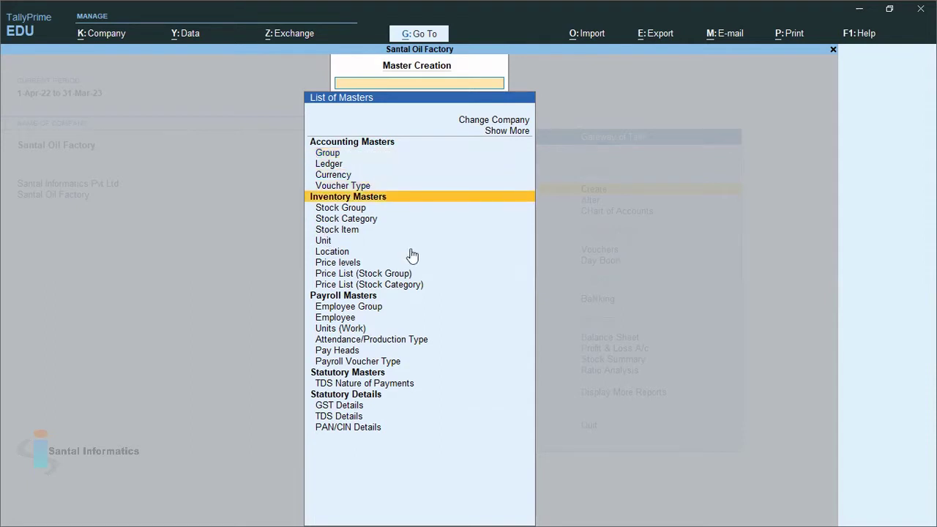
key(Return)
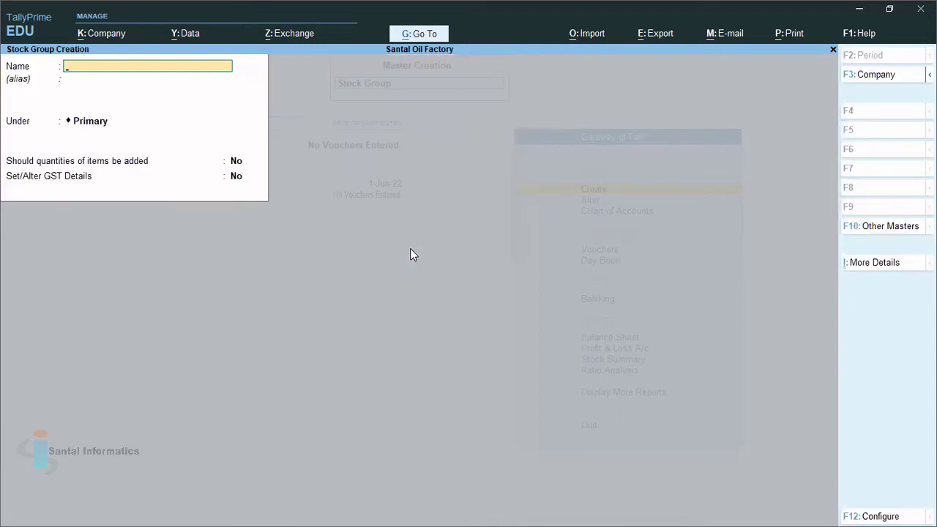
text(Oils)
key(Return)
key(Return)
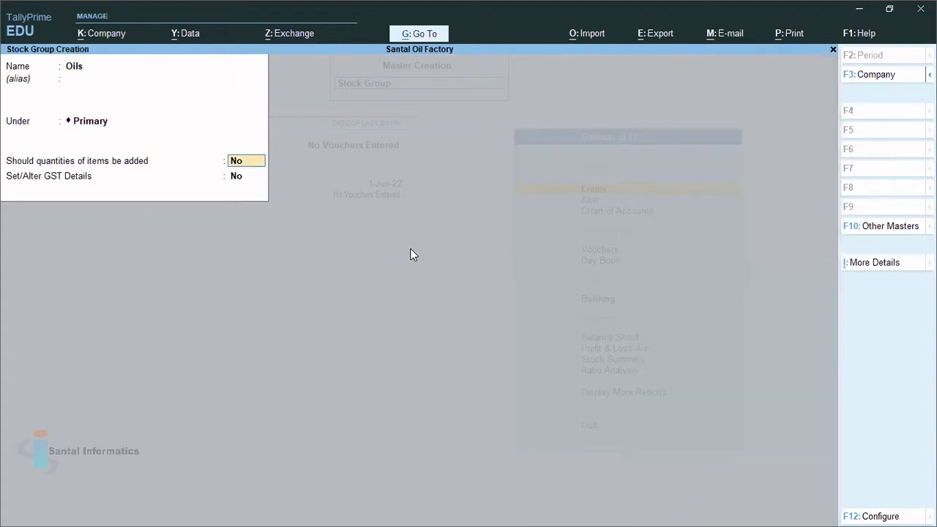
key(Return)
key(Return)
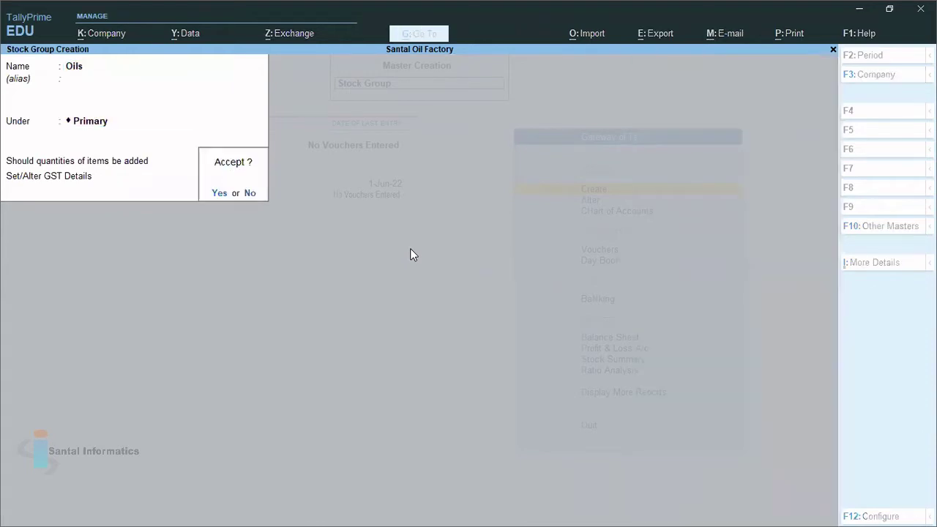
key(Return)
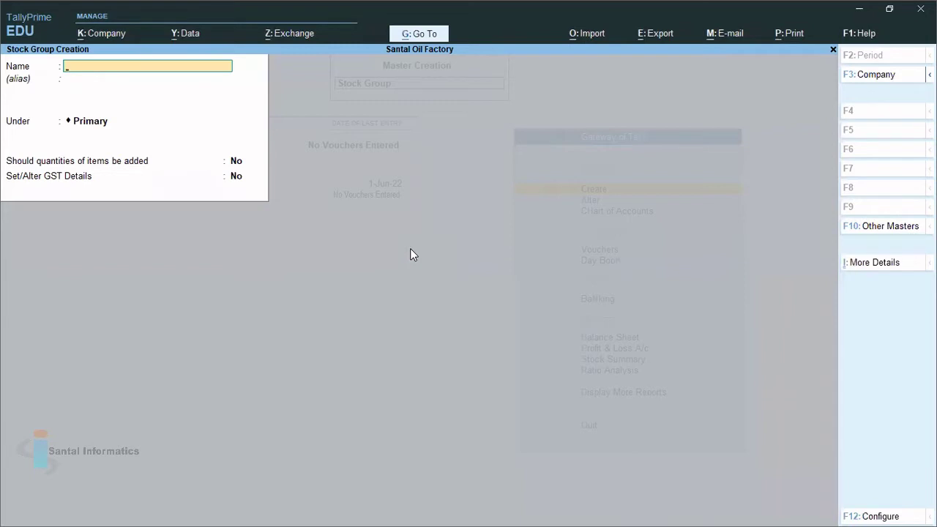
key(Escape)
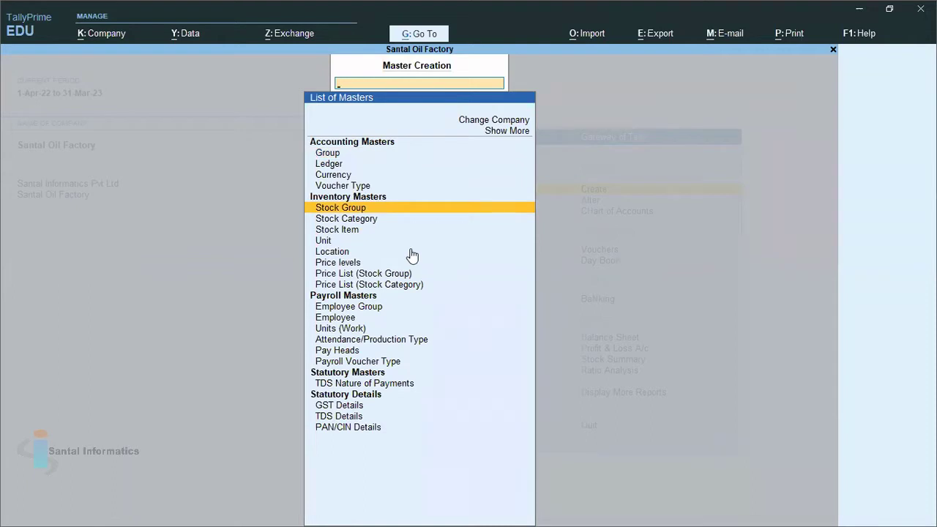
Start a new stock item named Coconut Oil under the Oils group, with category Not Applicable
key(Down)
key(Down)
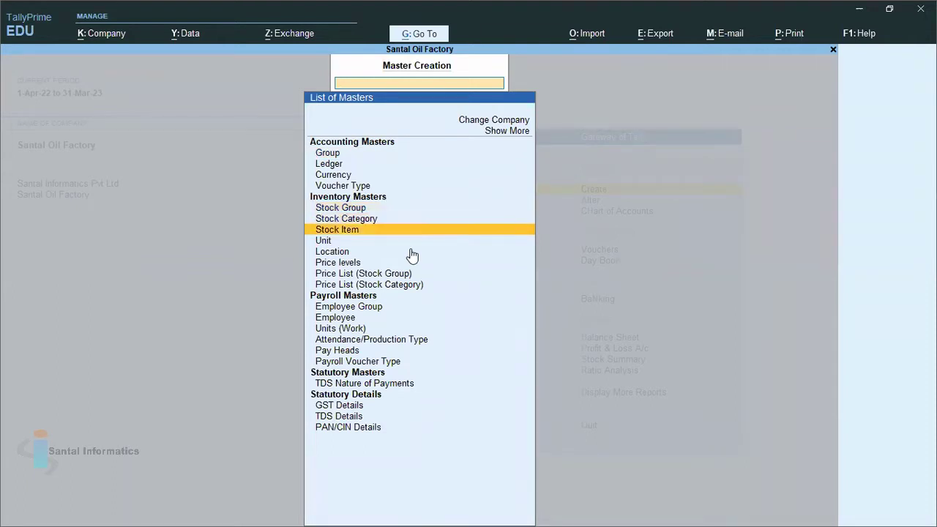
key(Return)
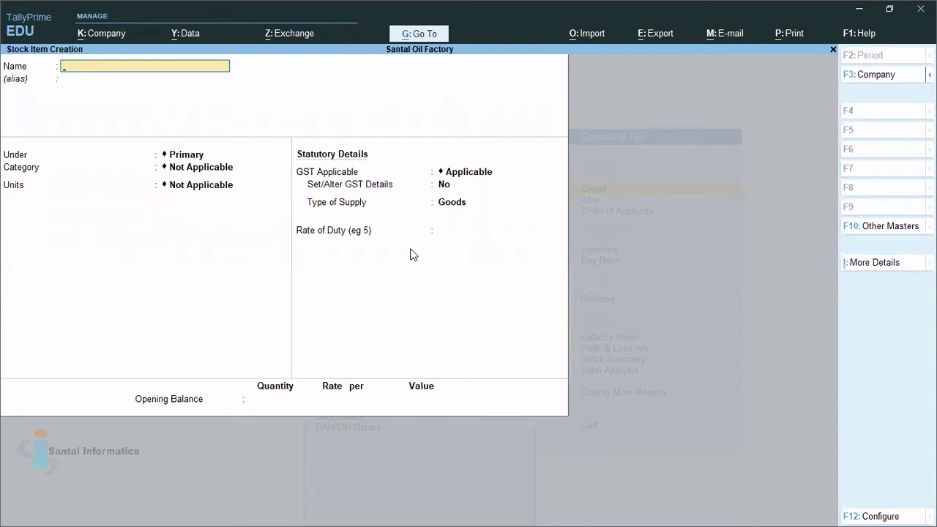
text(Coconut Oil)
key(Return)
key(Return)
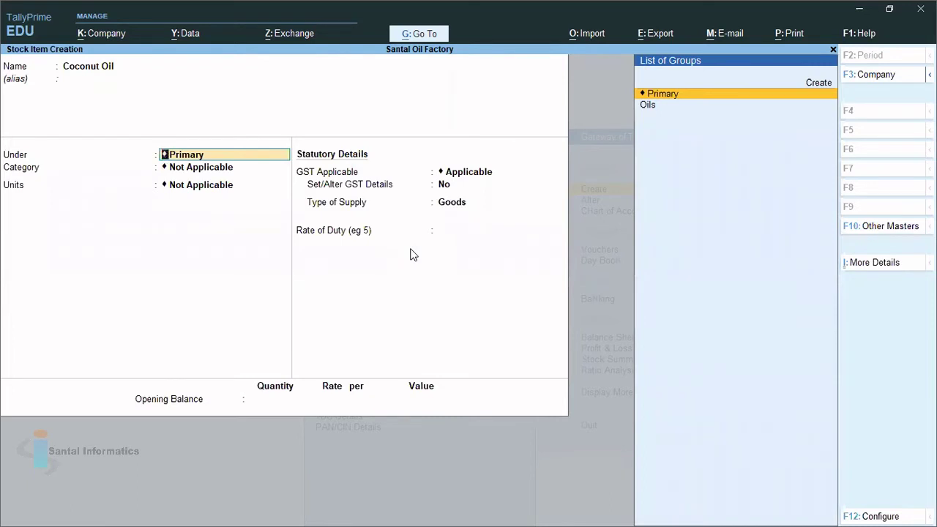
key(Down)
key(Return)
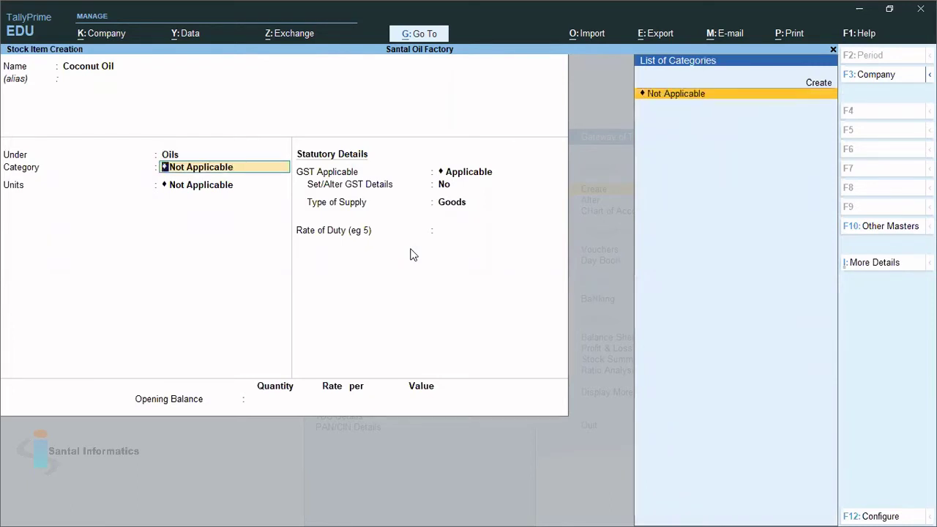
key(Return)
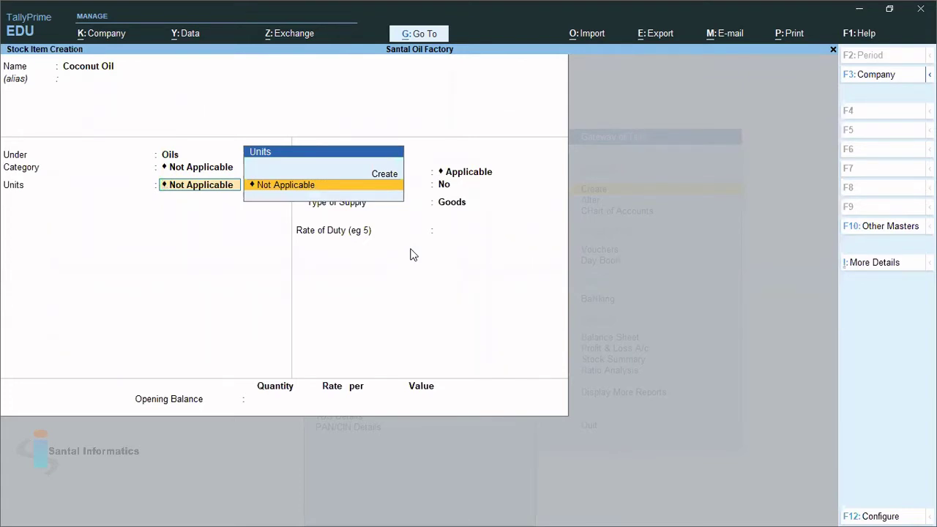
Create the simple unit nos for the item, with formal name Numbers, UQC NOS-NUMBERS and 0 decimal places, and assign it
key(alt)
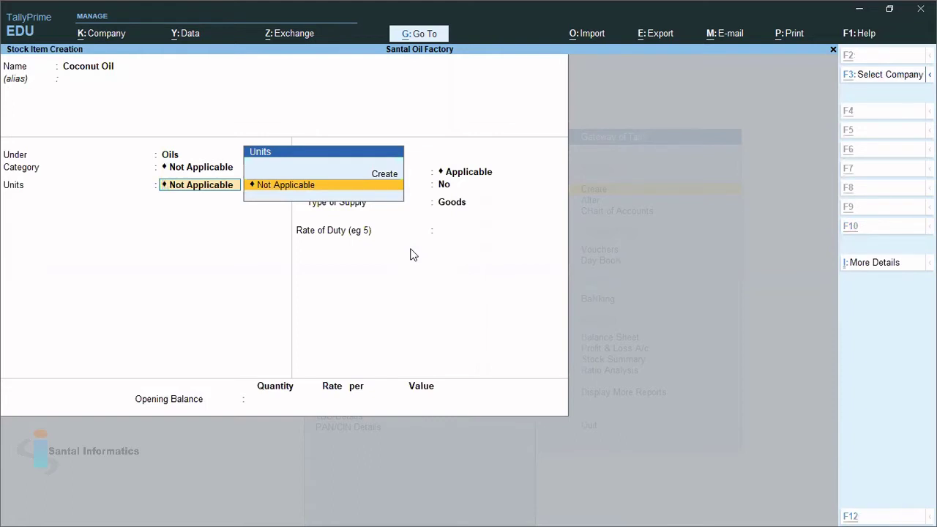
key(alt+c)
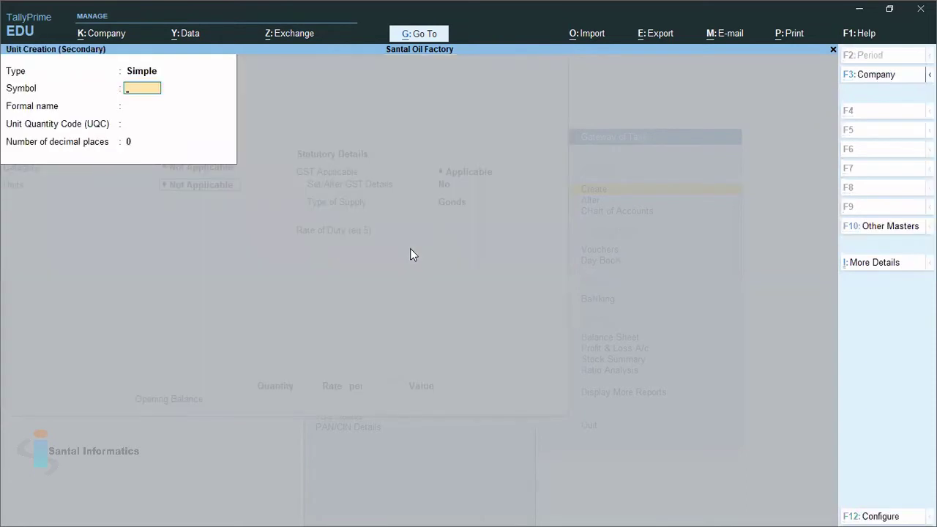
text(nos)
key(Return)
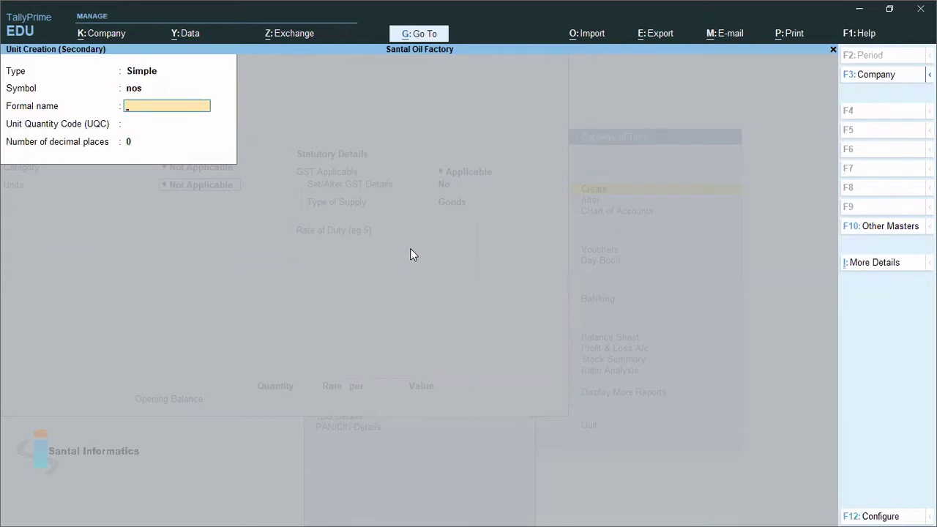
text(Numbers)
key(Return)
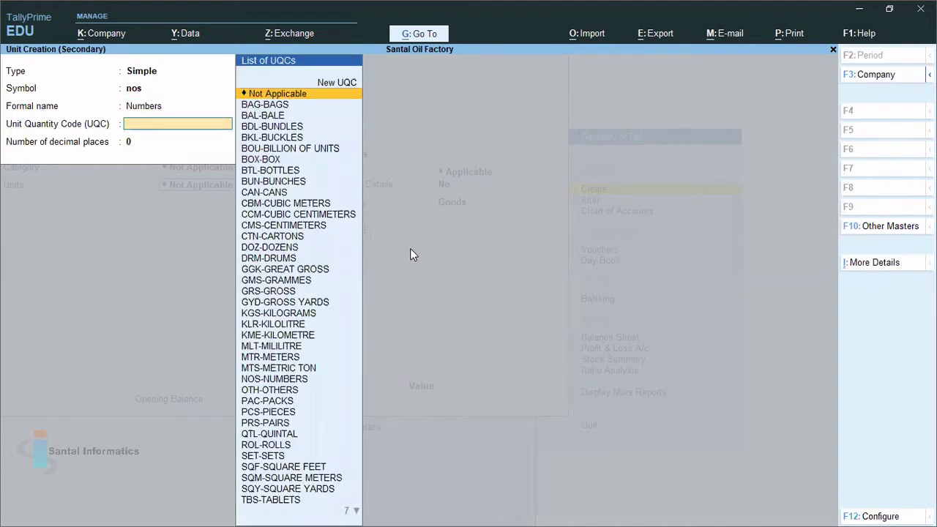
text(n)
key(Return)
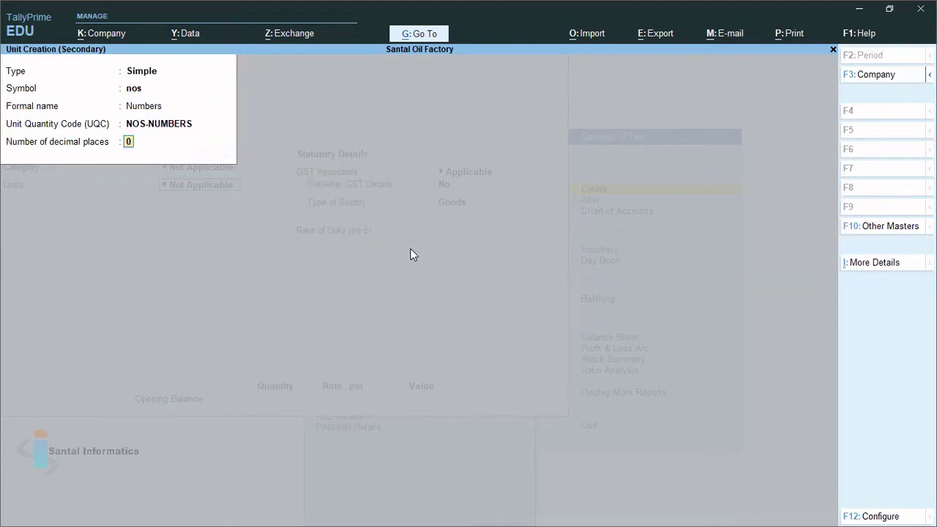
key(Return)
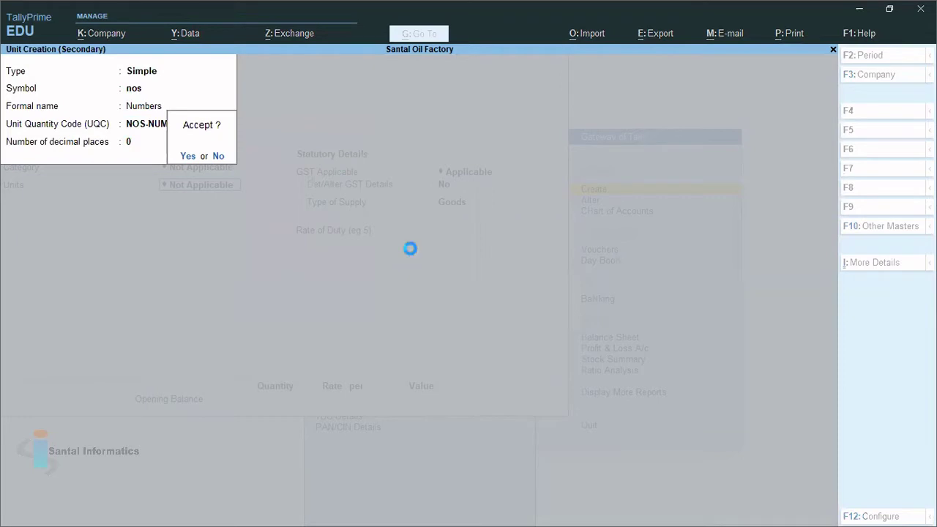
key(Return)
key(Return)
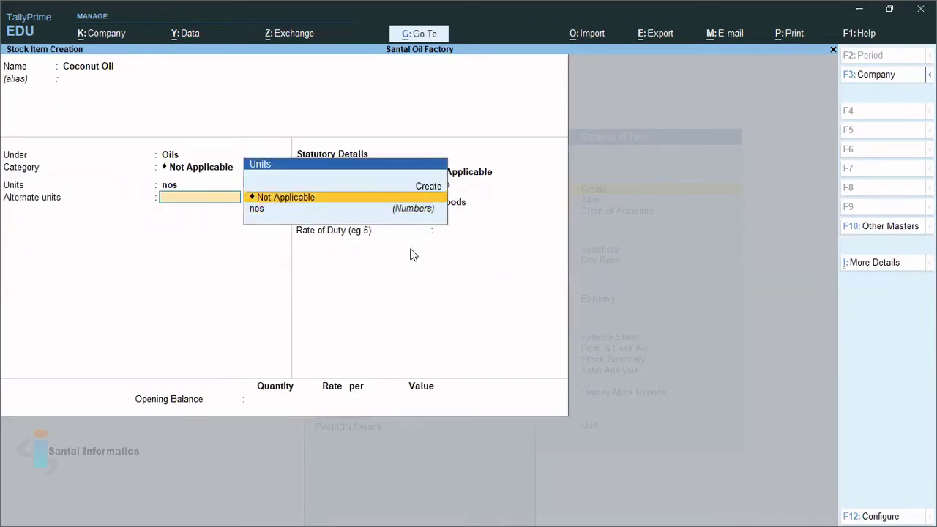
Enable batches in the company features of Santal Oil Factory
key(Up)
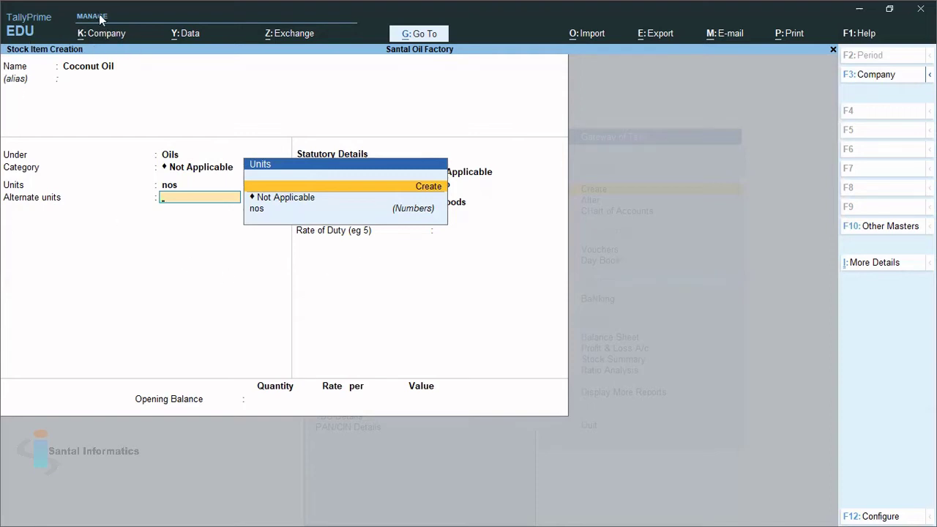
click(87, 34)
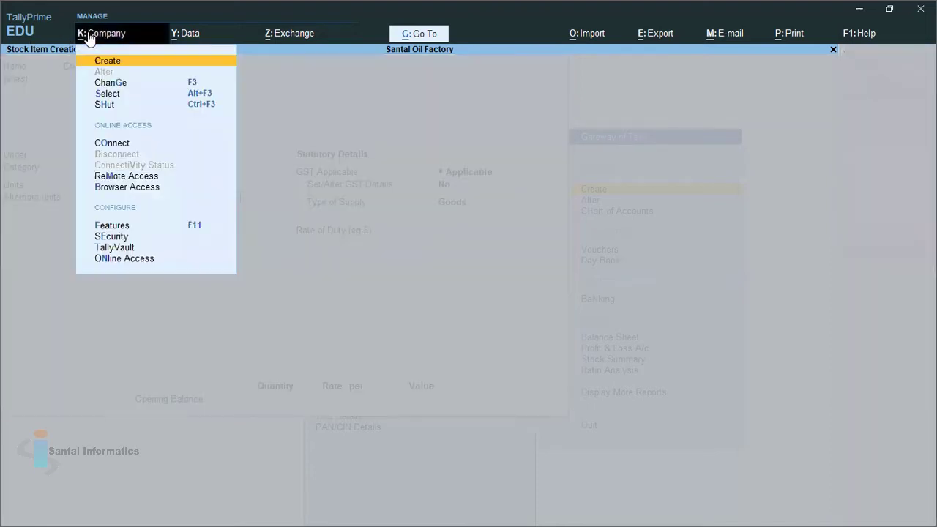
click(112, 226)
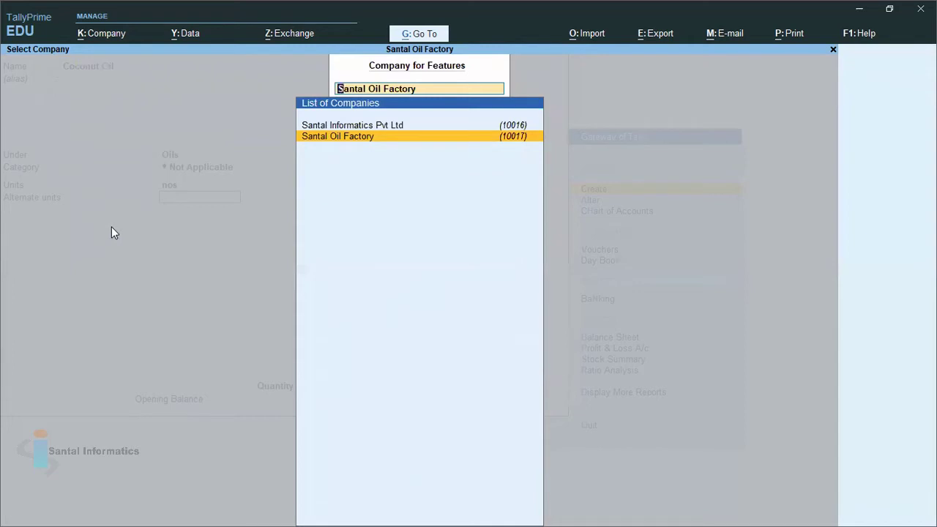
key(Return)
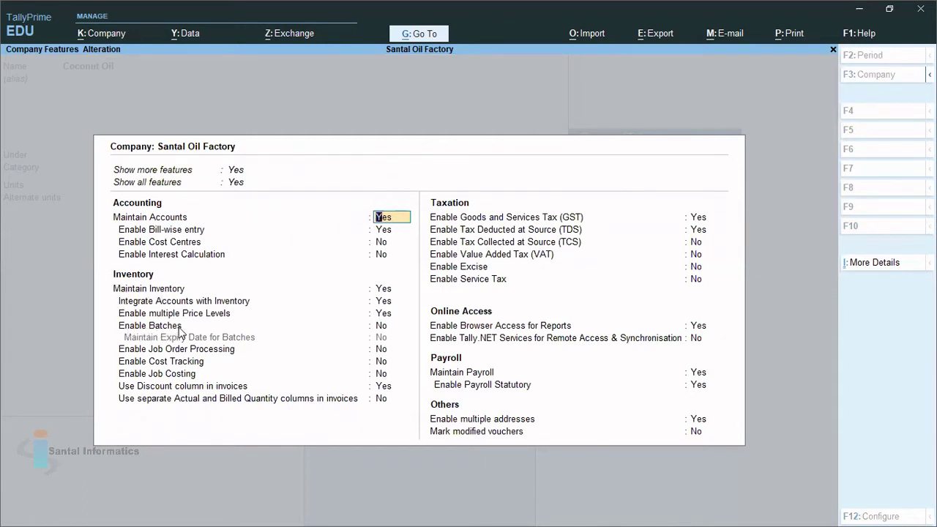
click(379, 328)
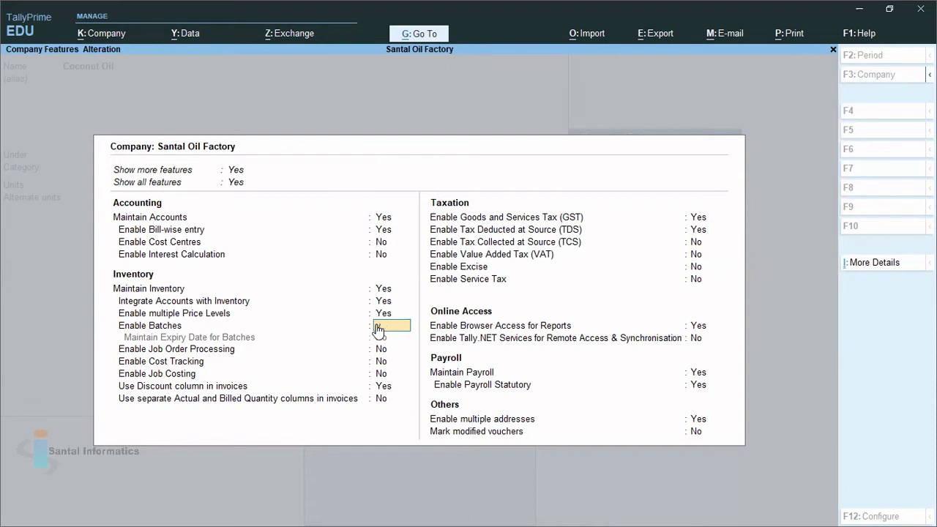
text(Y)
key(Return)
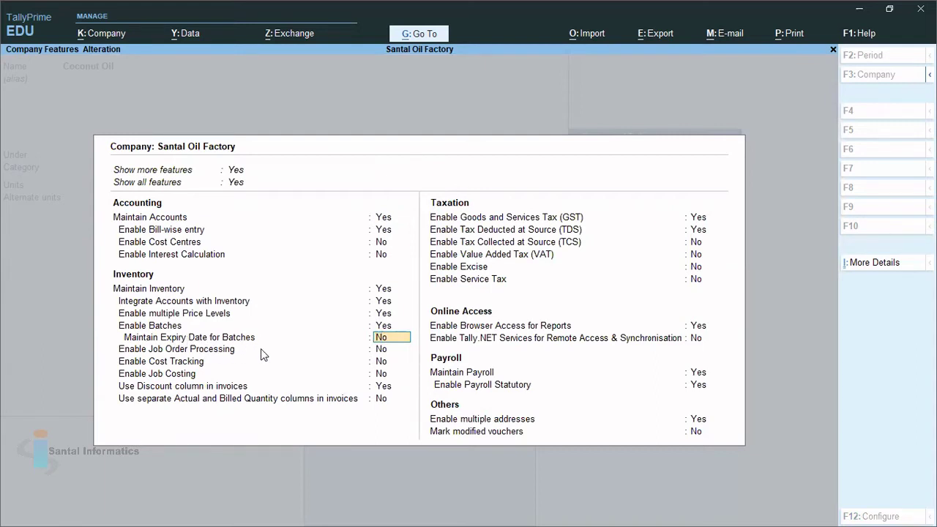
Enable maintaining expiry dates for batches, save the company features and return to the stock item form
text(y)
key(Return)
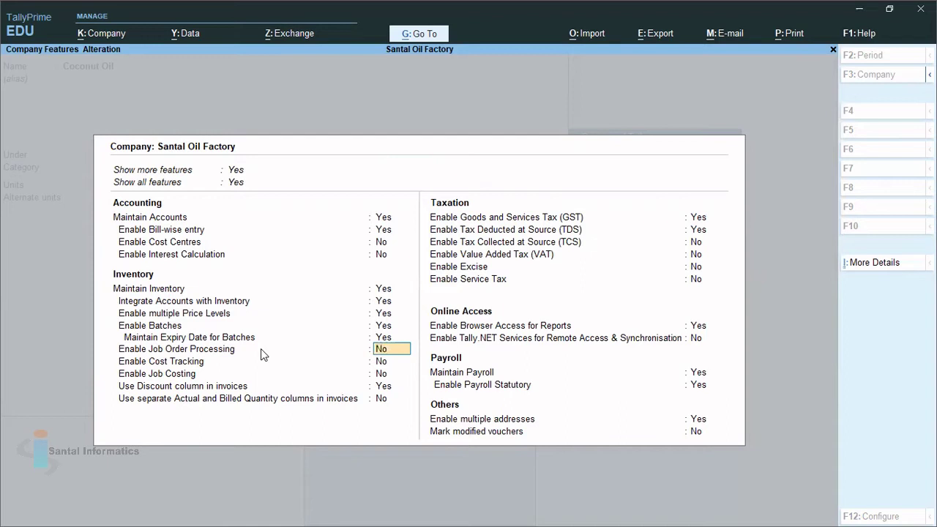
key(ctrl)
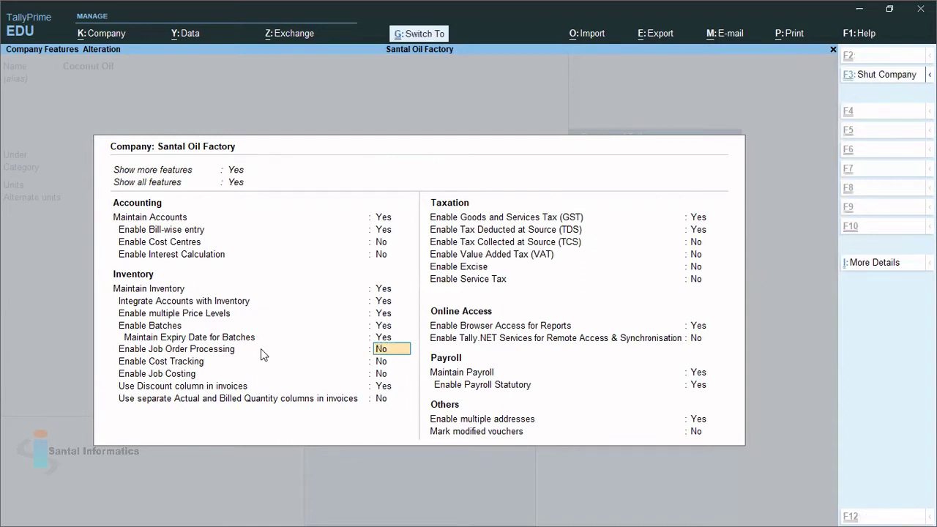
key(ctrl)
key(F3)
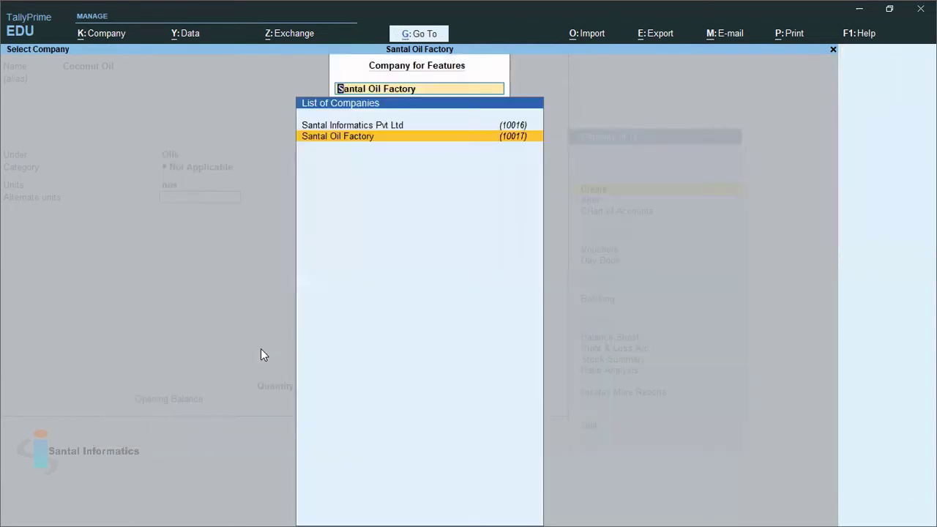
key(BackSpace)
key(Escape)
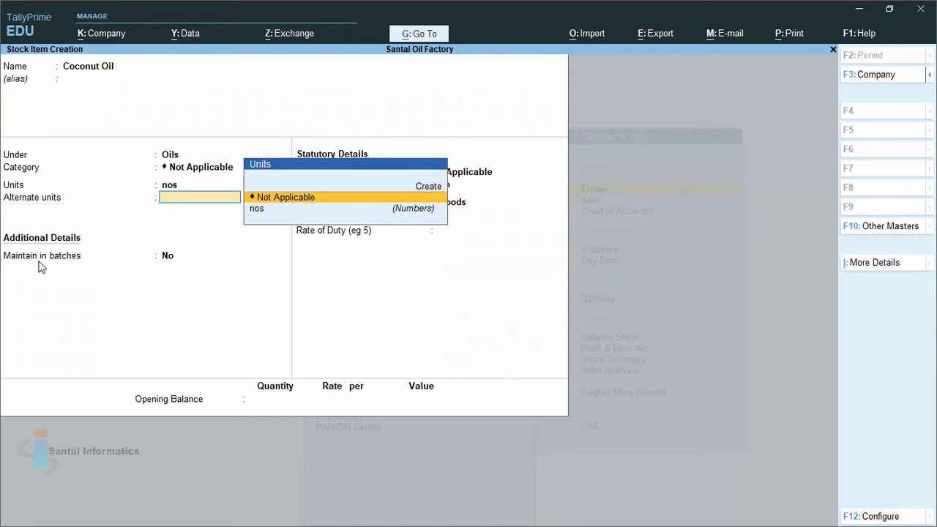
Set Coconut Oil to be maintained in batches, with manufacturing date tracking and expiry dates both set to Yes
click(172, 263)
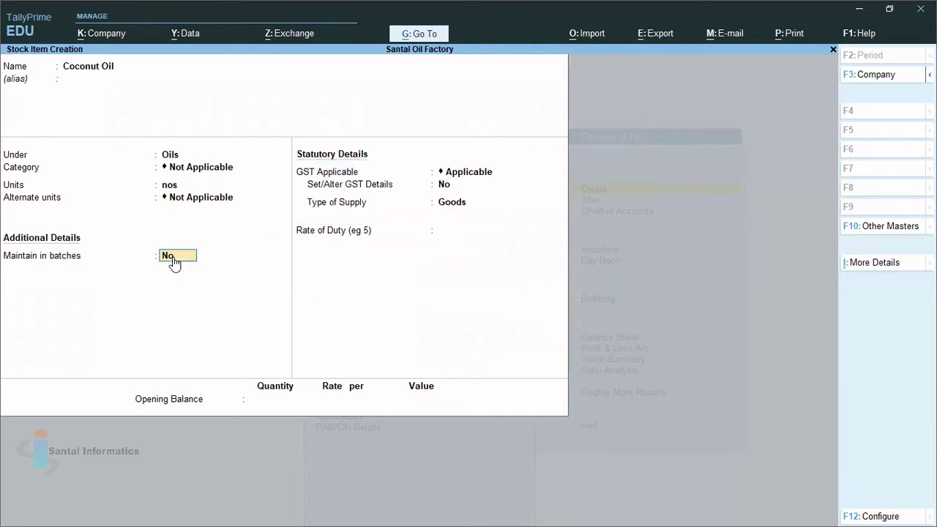
text(y)
key(Return)
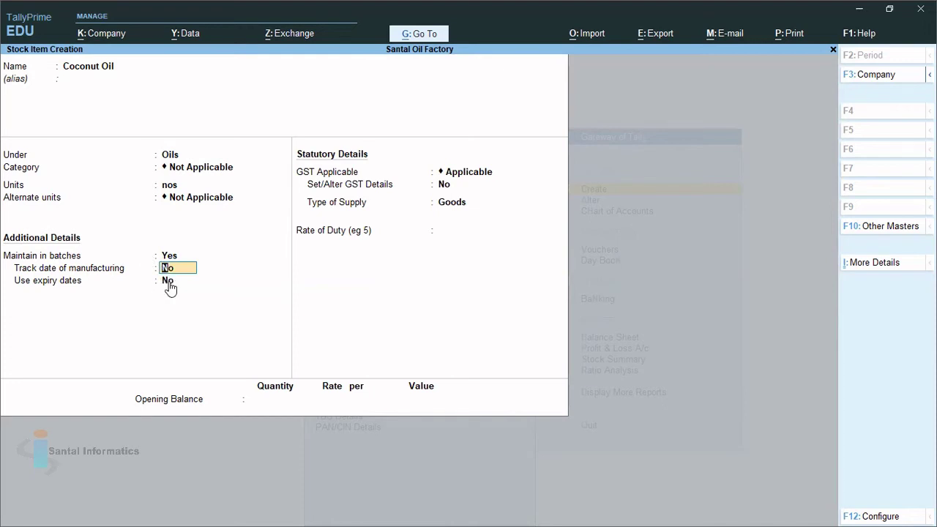
text(y)
key(Return)
text(y)
key(Return)
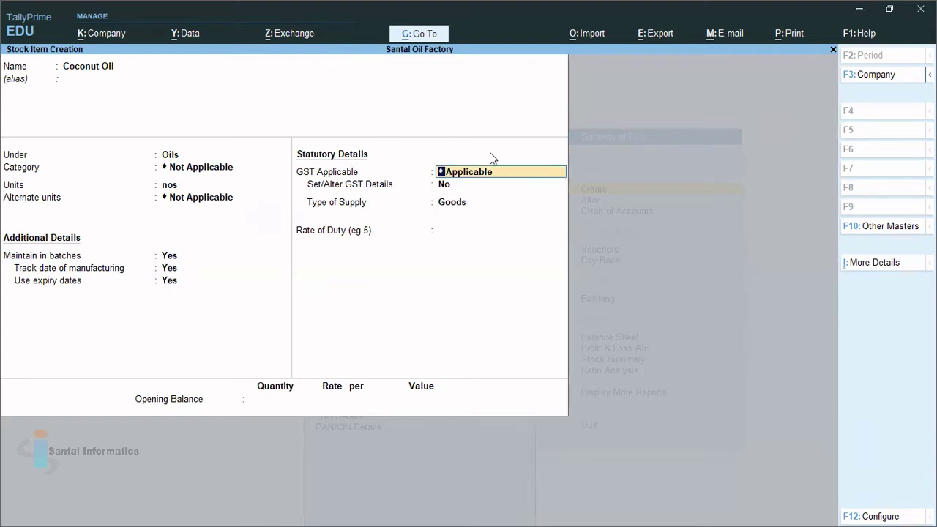
Save the Coconut Oil stock item with Set/Alter GST Details at No, supply type Goods and no opening balance
click(454, 184)
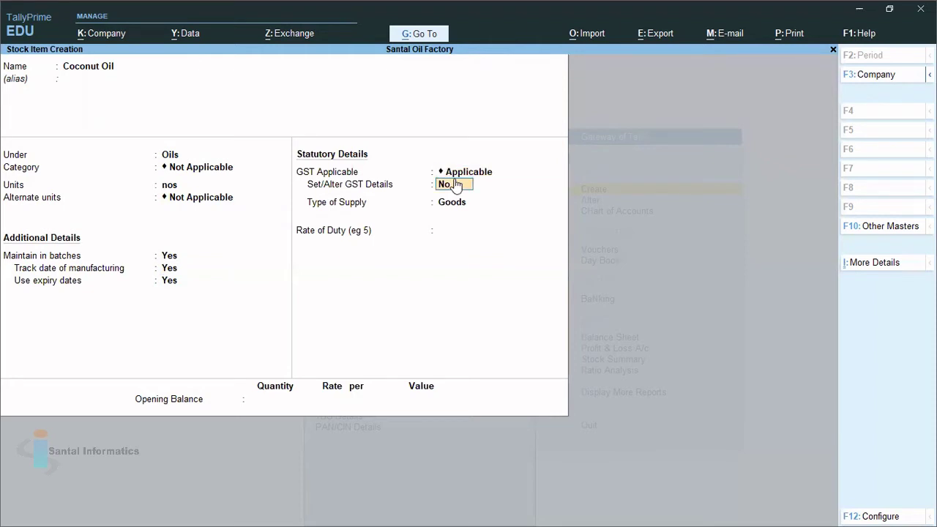
key(Return)
key(Return)
key(Return)
key(Return)
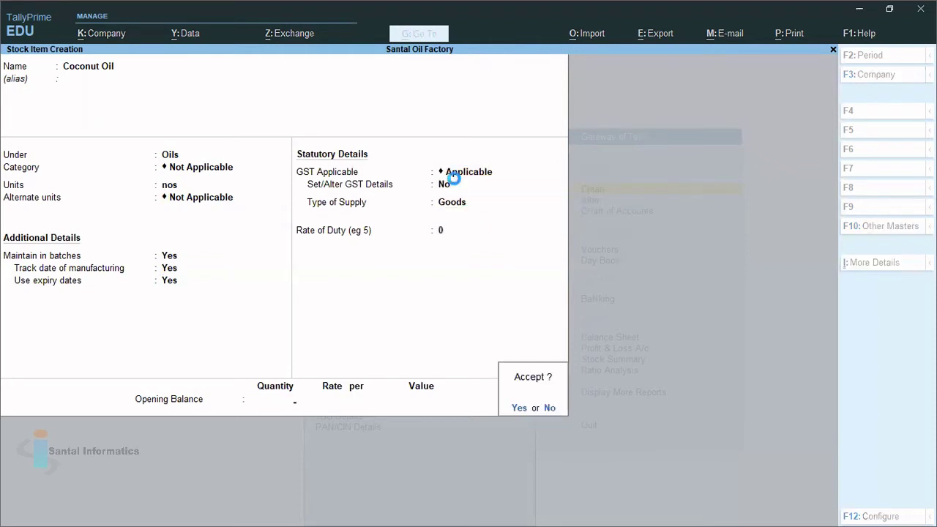
key(Return)
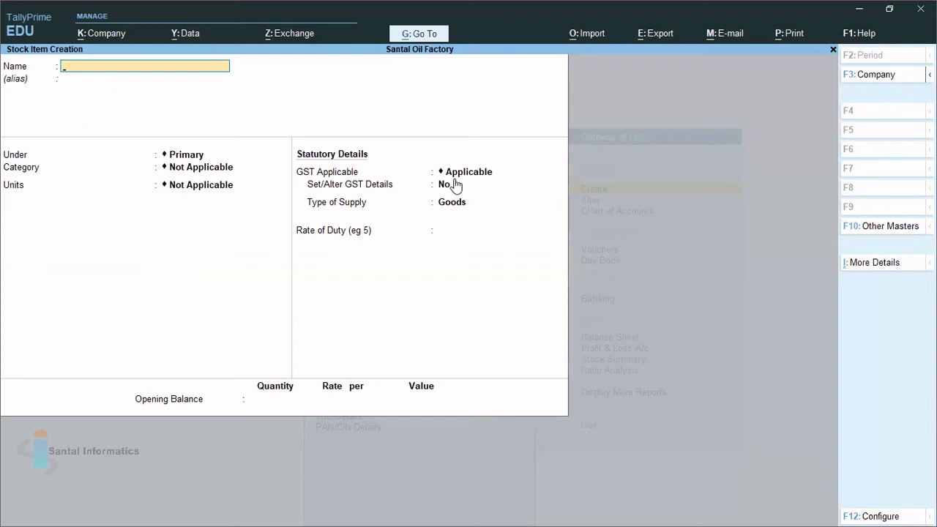
Enter the new stock item Gold Winner under the Oils group, with units nos and category and alternate units Not Applicable
text(Gold winner)
key(Return)
key(Return)
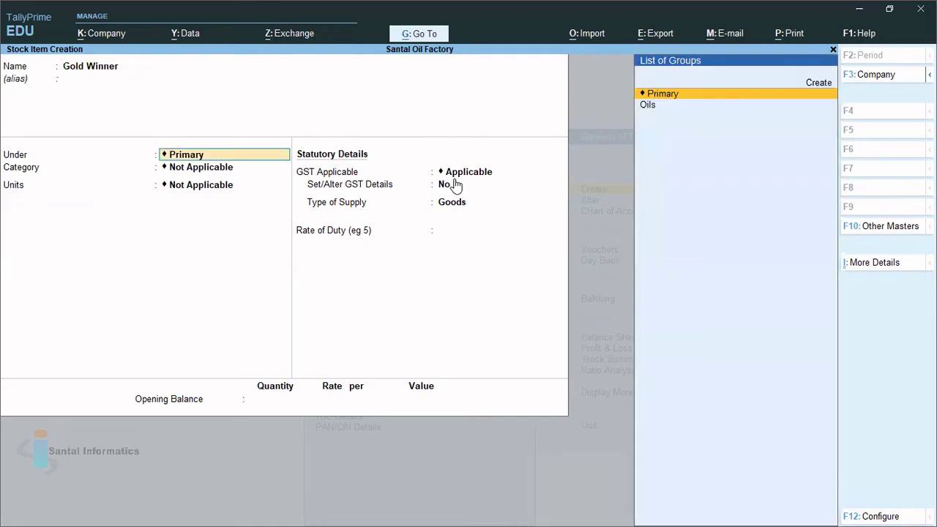
key(Down)
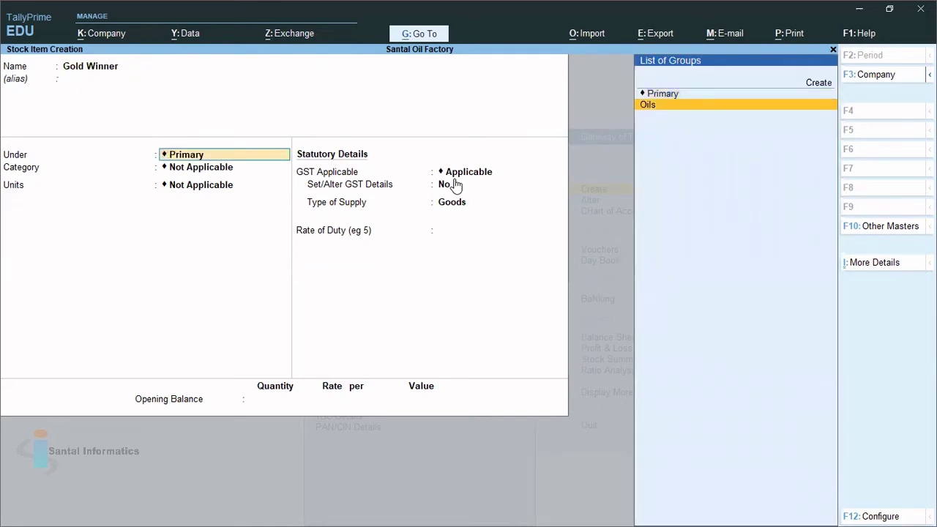
key(Return)
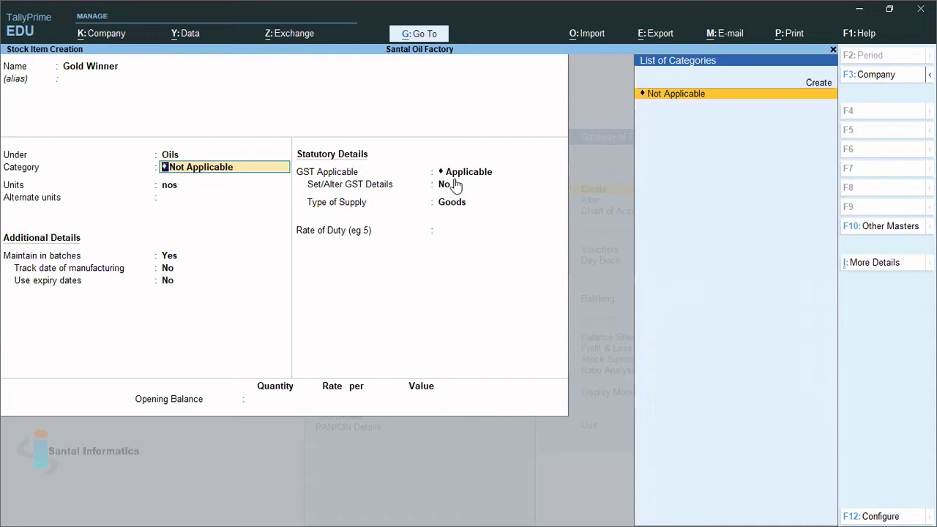
key(Return)
key(Return)
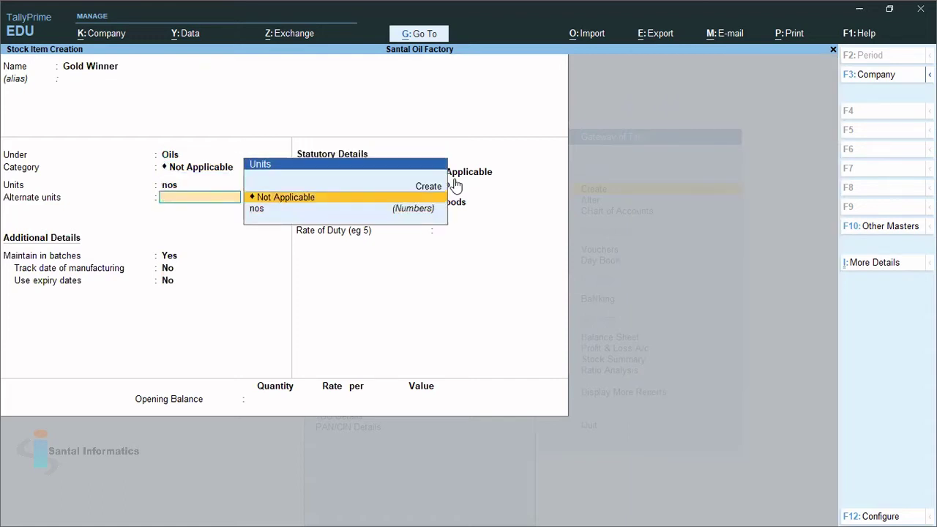
key(Return)
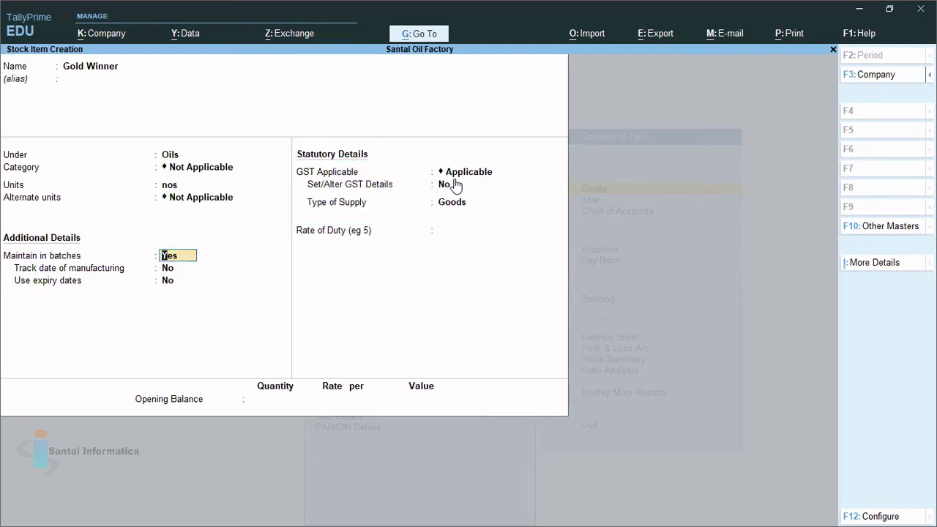
Set Gold Winner to be maintained in batches with manufacturing date tracking and expiry dates at Yes, save it and return to the Gateway
key(Return)
text(y)
key(Return)
text(y)
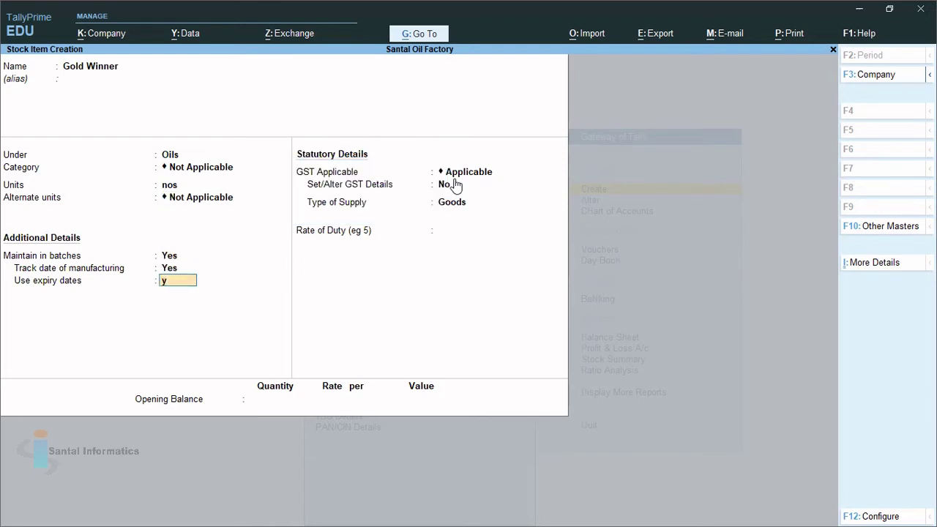
key(Return)
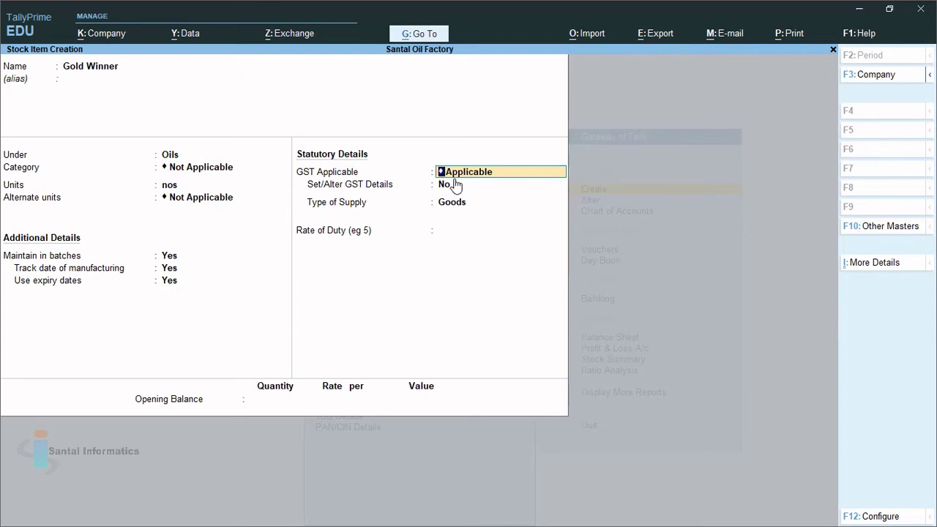
key(ctrl+a)
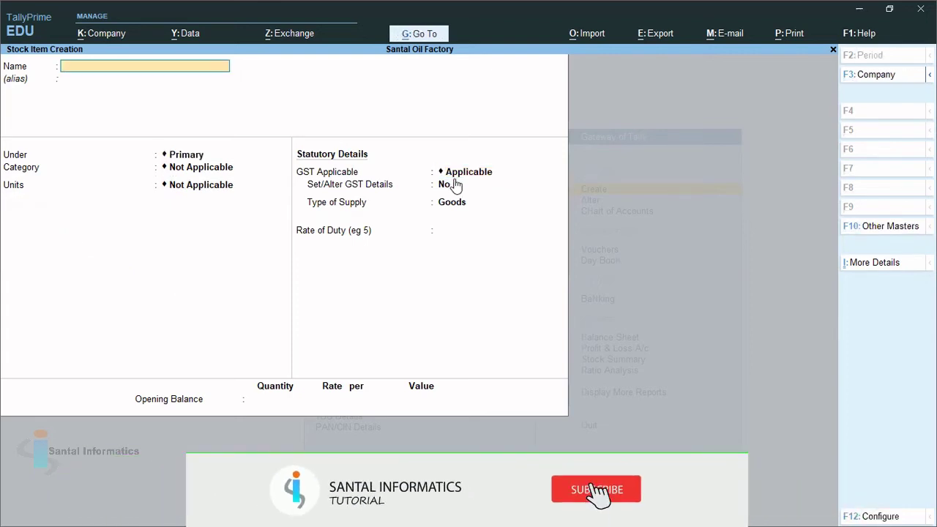
key(Escape)
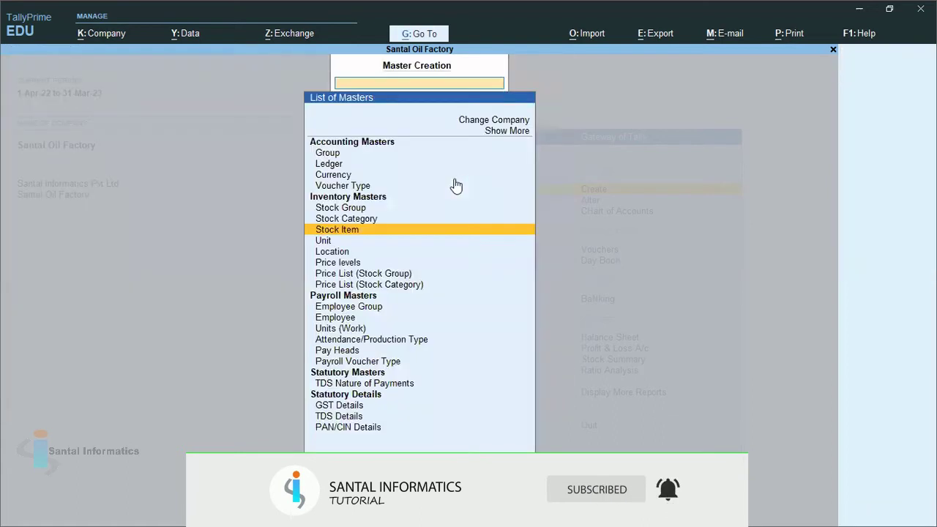
key(Escape)
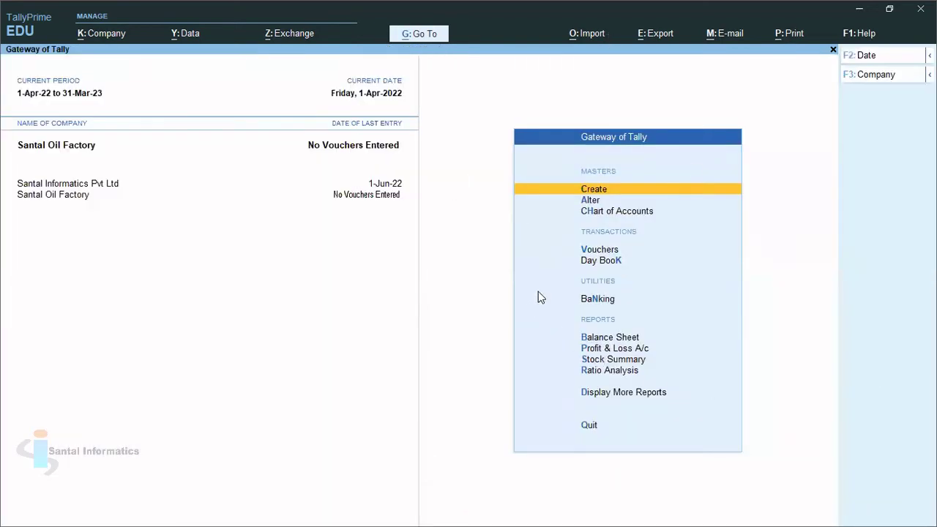
Start a purchase voucher with supplier invoice number 100 dated 1-Apr-22
click(589, 253)
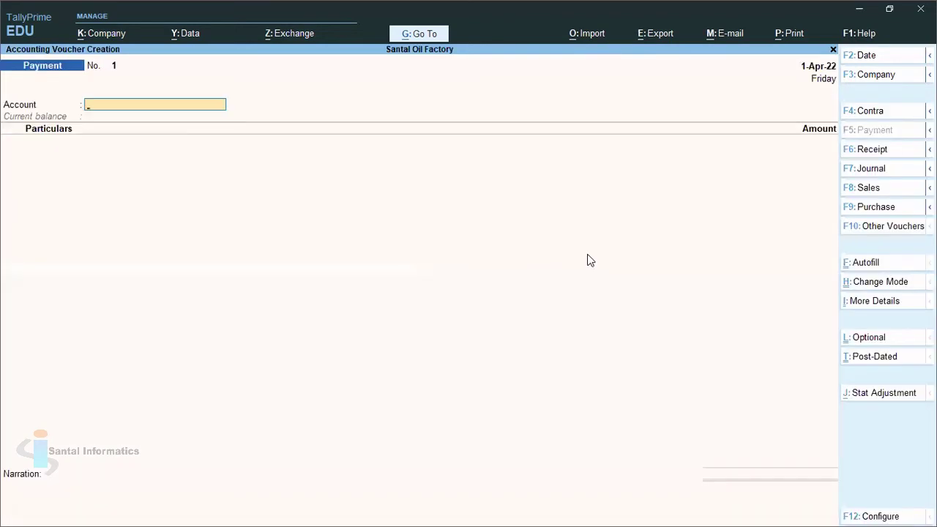
click(862, 209)
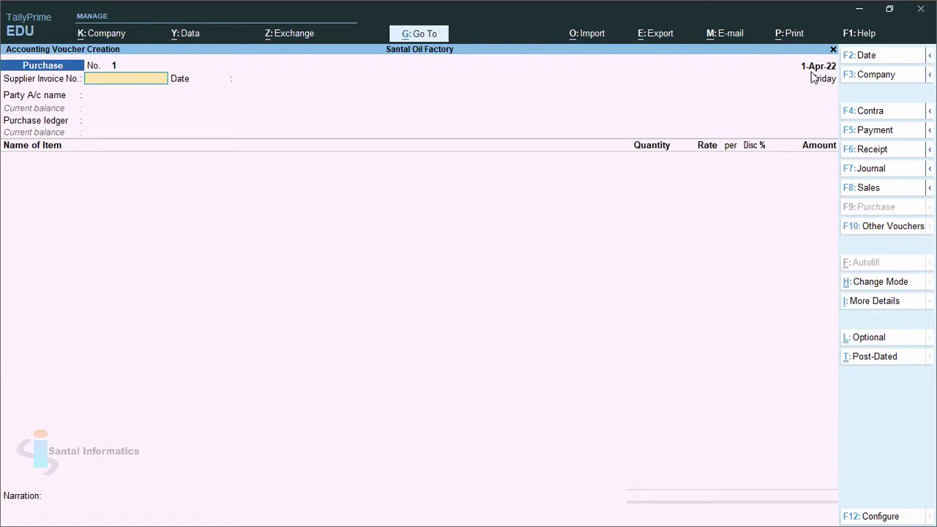
text(100)
key(Return)
key(Return)
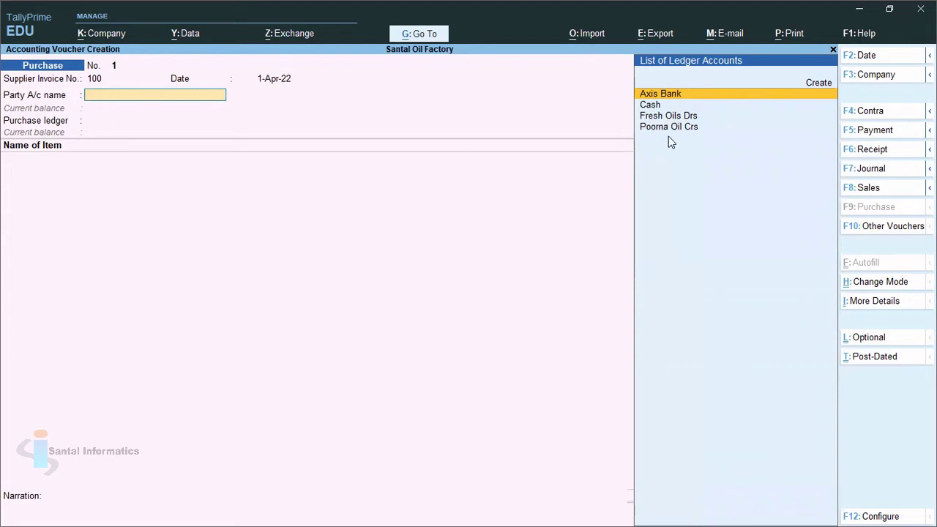
Choose Poorna Oil Crs as the party account, accept the receipt and party details without entries, and select the Purchase ledger
key(Down)
key(Down)
key(Down)
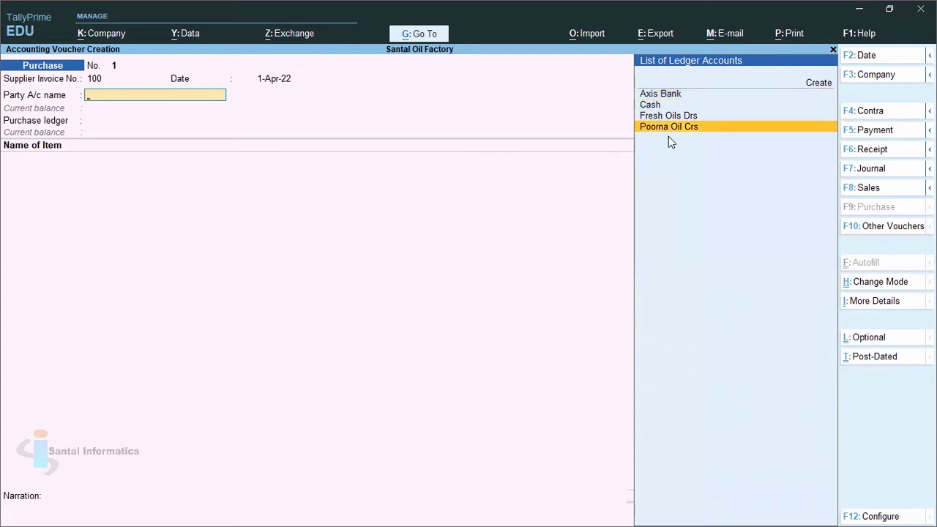
key(Return)
key(Return)
key(Return)
key(Return)
key(Return)
key(Return)
key(Return)
key(Return)
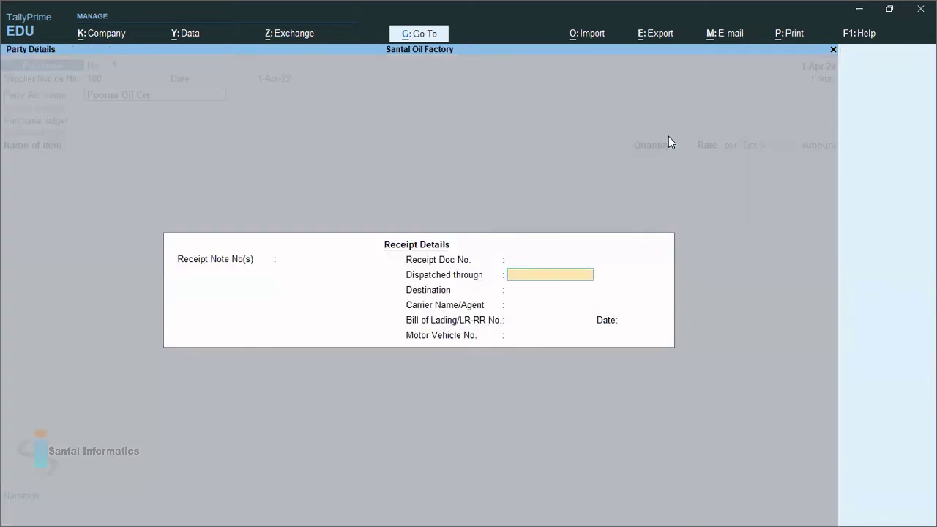
key(Return)
key(Return)
key(Return)
key(Return)
key(Return)
key(Return)
key(Return)
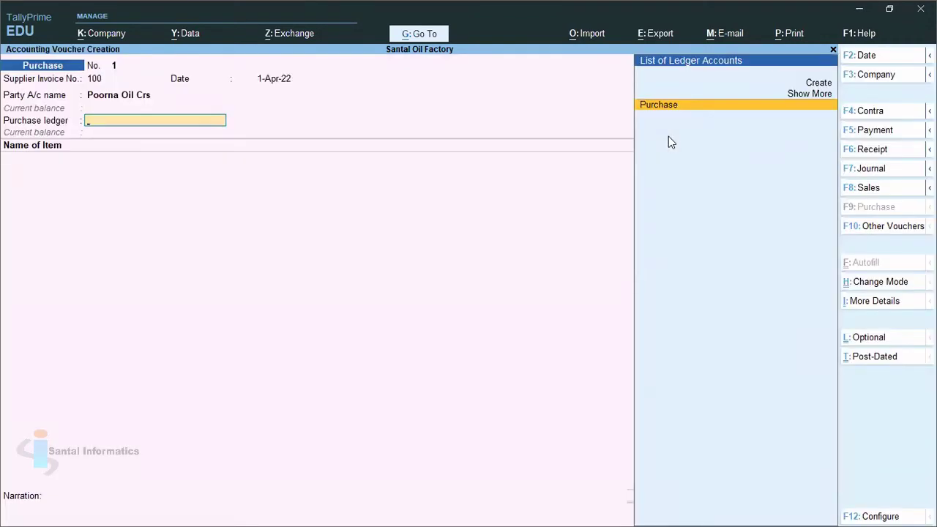
key(Return)
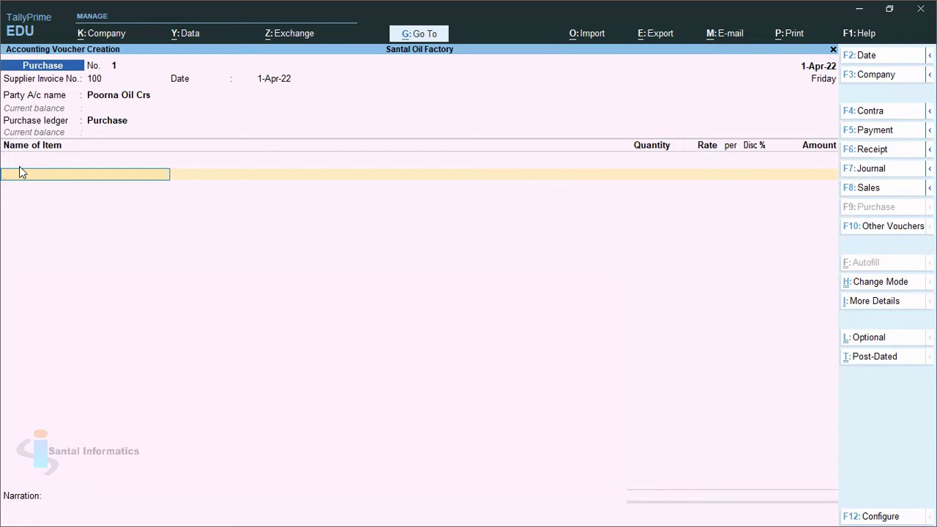
Add Coconut Oil to the purchase without a description and allocate it to a new batch numbered 3001
text(C)
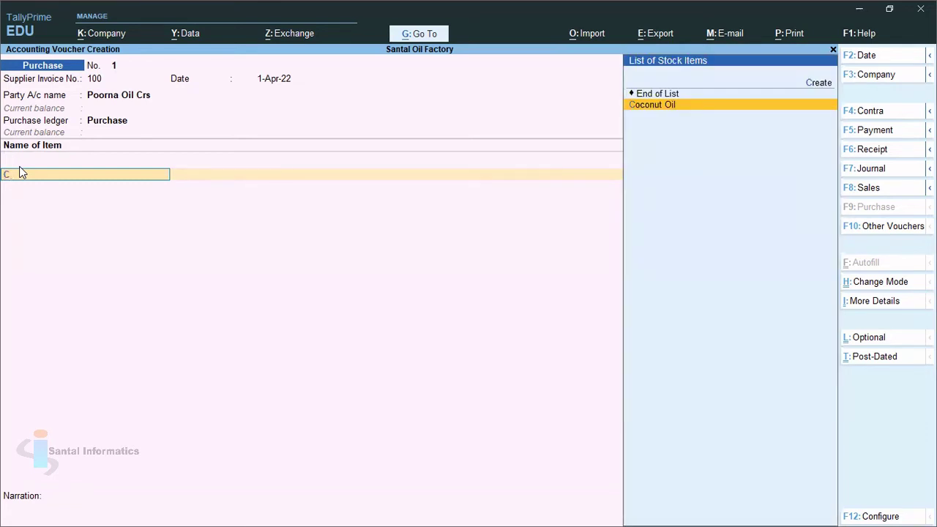
key(Return)
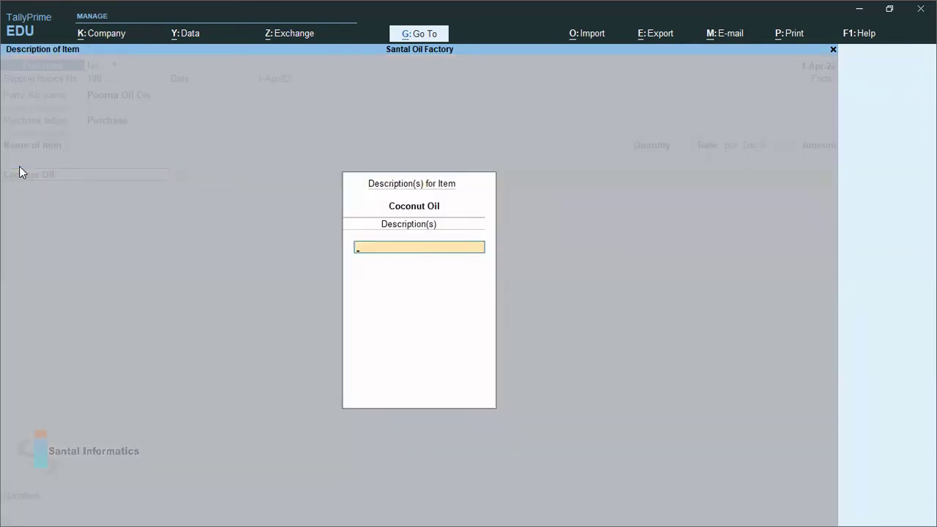
key(Return)
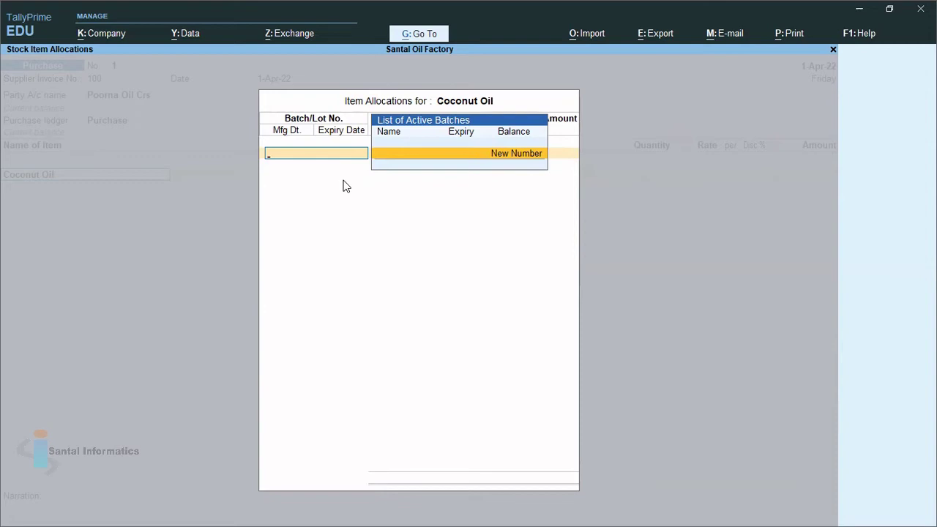
key(Return)
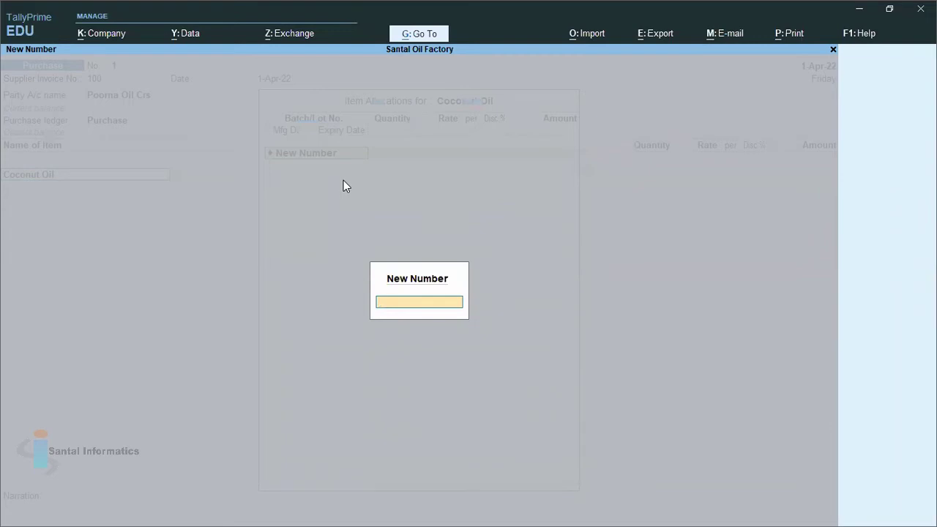
text(3001)
key(Return)
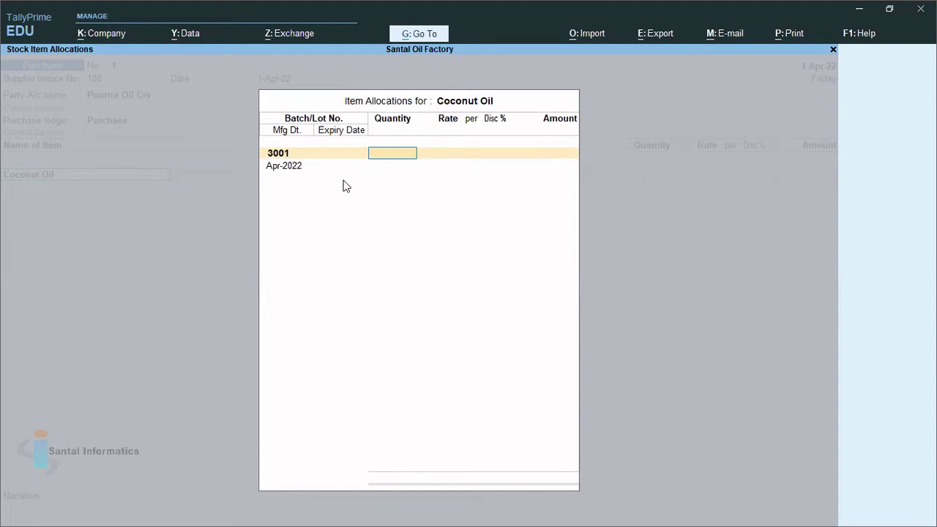
Set batch 3001 of Coconut Oil to 100 nos at a rate of 30.00 with no discount
text(100)
key(Return)
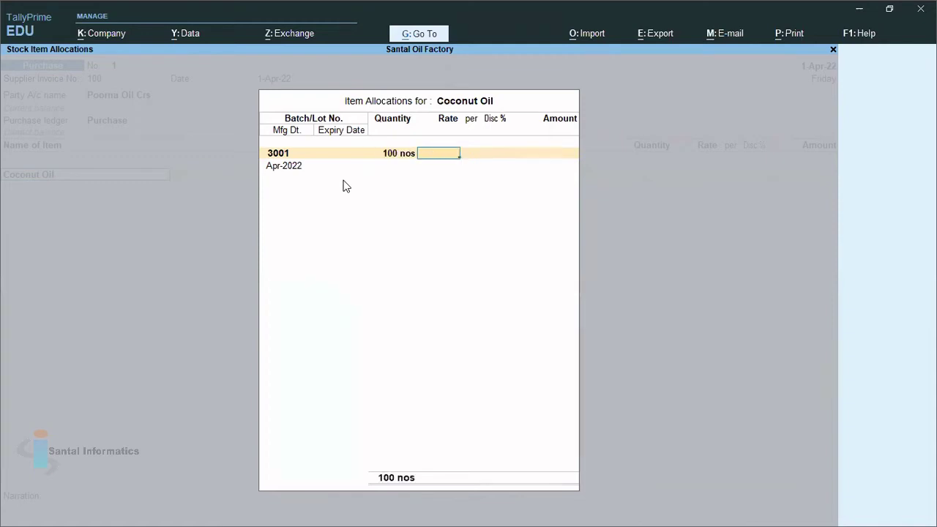
text(30)
key(Return)
key(Return)
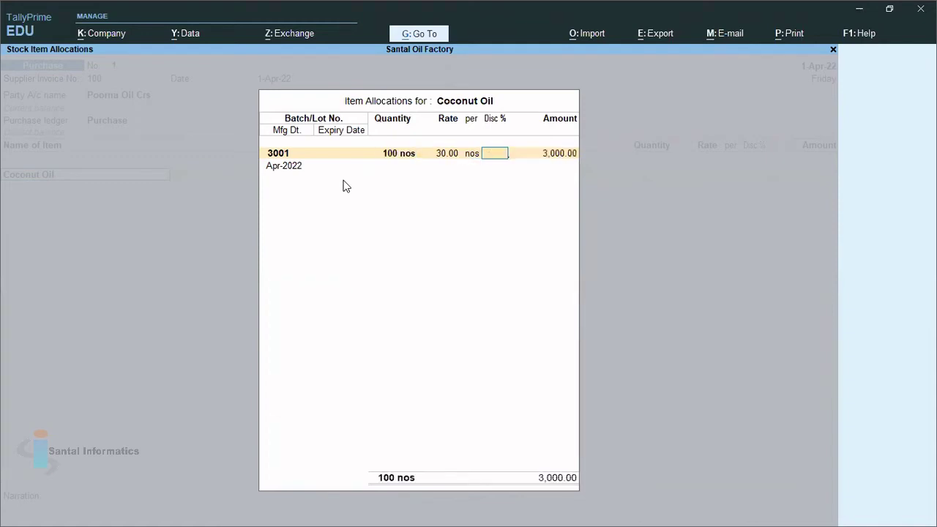
key(Return)
key(Return)
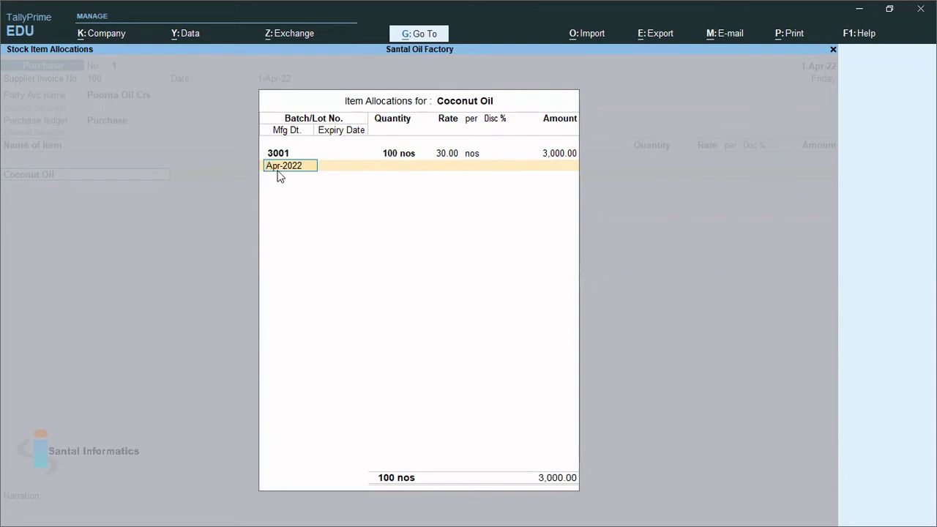
Accept Apr-2022 as the Coconut Oil batch's manufacturing date, set its expiry to 1-Jun-22 and complete the item line
key(Return)
text(1)
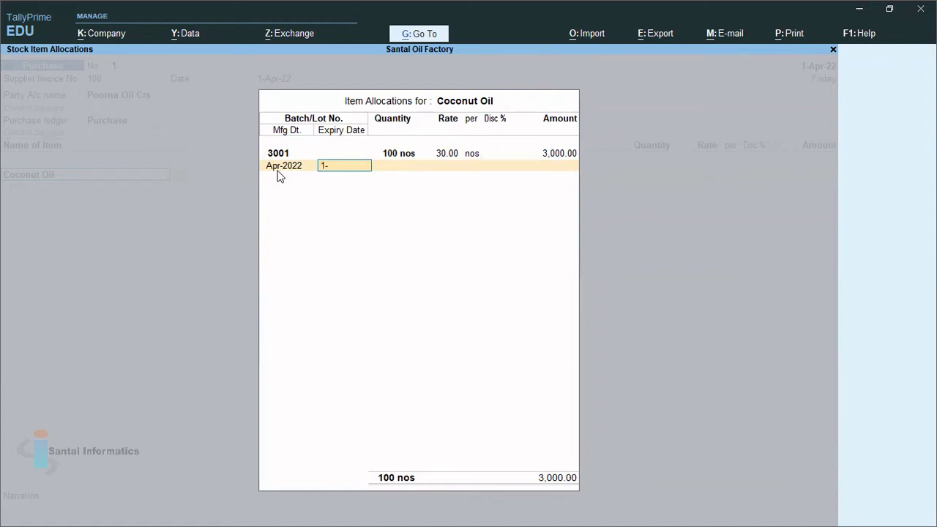
text(-6)
key(Return)
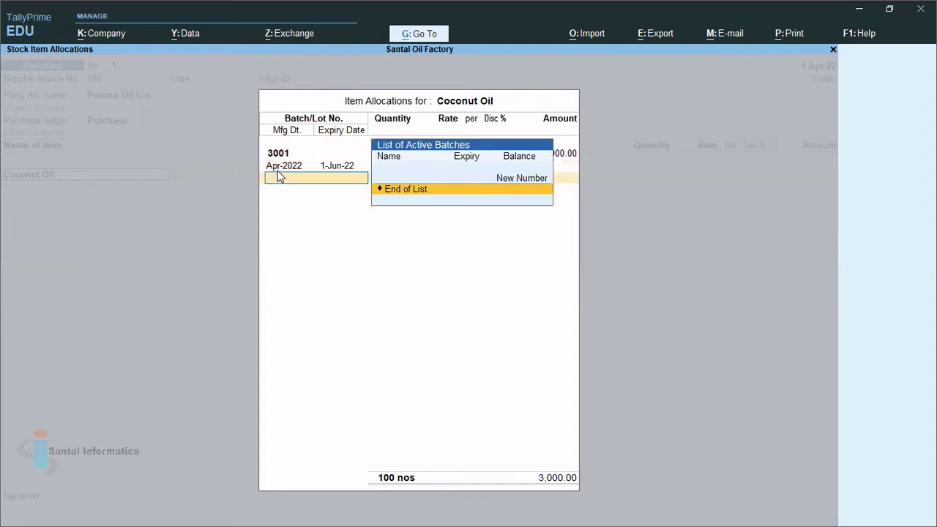
key(Return)
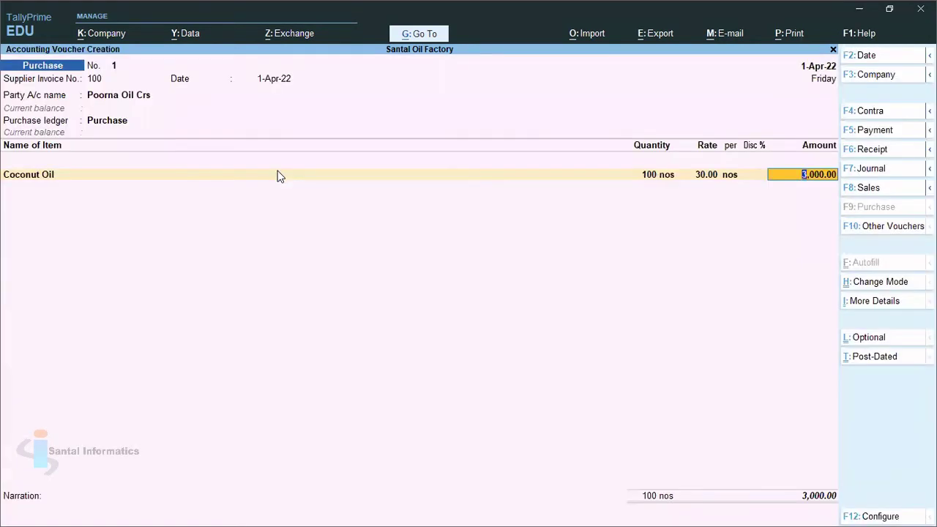
key(Return)
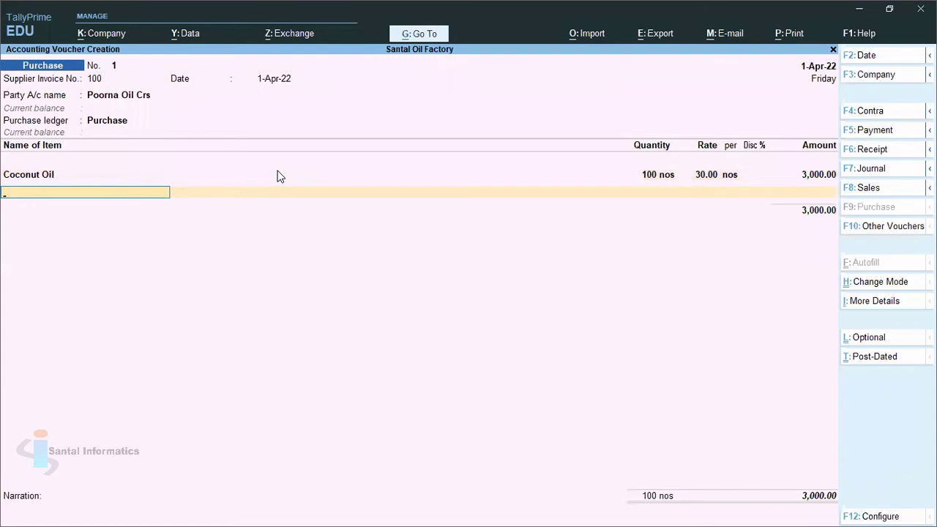
Add Gold Winner as the second purchase item without a description and allocate it to a new batch numbered 2001
text(G)
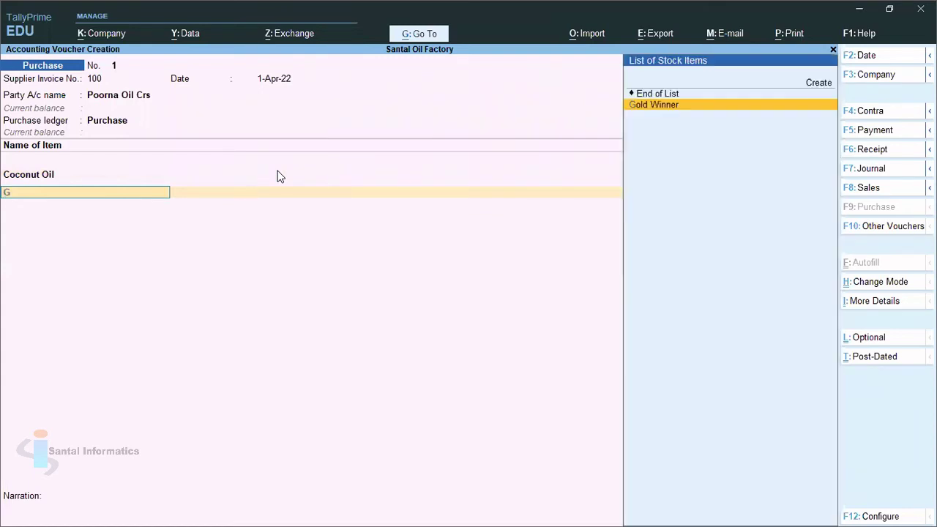
key(Return)
key(Return)
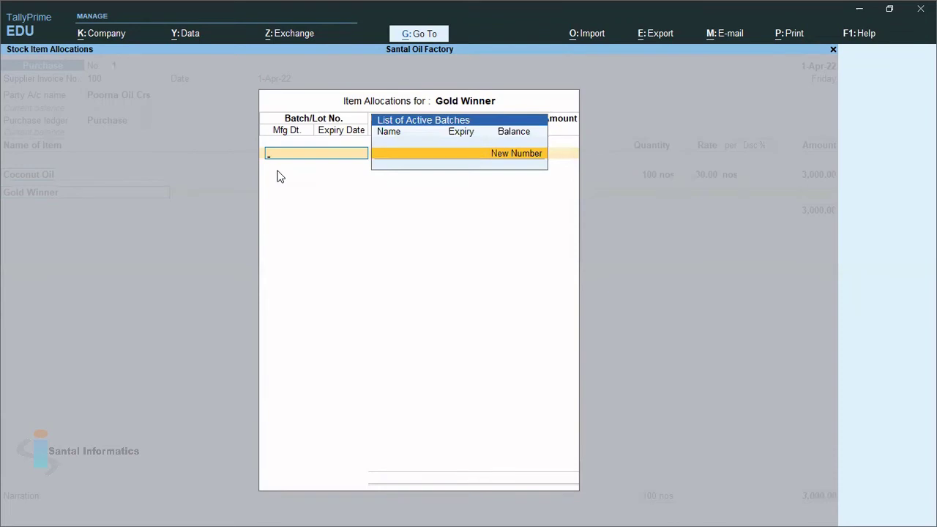
key(Return)
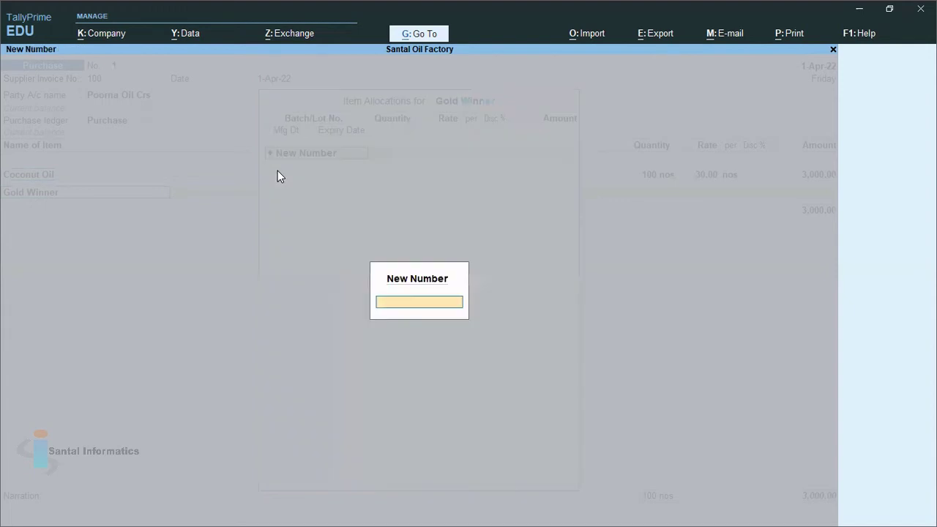
text(2001)
key(Return)
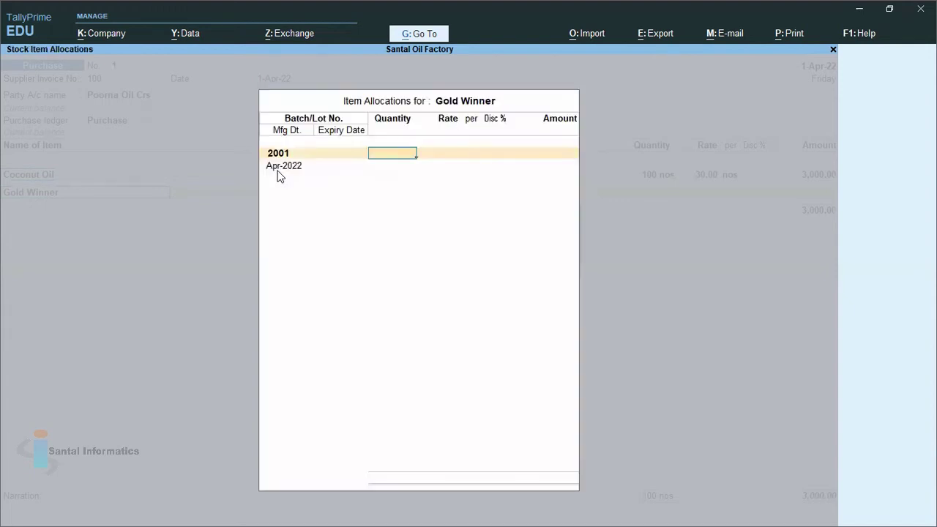
Set batch 2001 of Gold Winner to 100 nos at a rate of 150.00 with no discount
text(100)
key(Return)
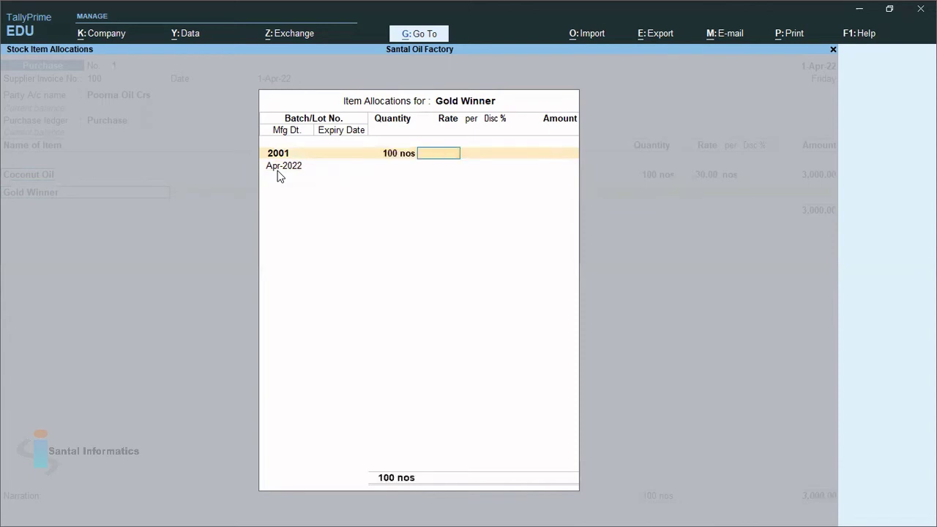
text(150)
key(Return)
key(Return)
key(Return)
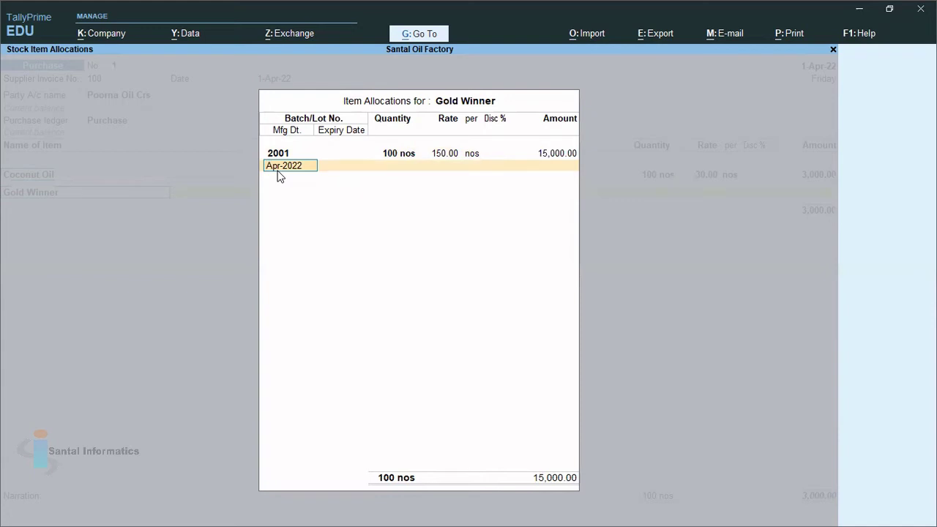
Accept Apr-2022 as the Gold Winner batch's manufacturing date, set its expiry to 1-May-22 and complete the item line
key(Return)
text(1-5)
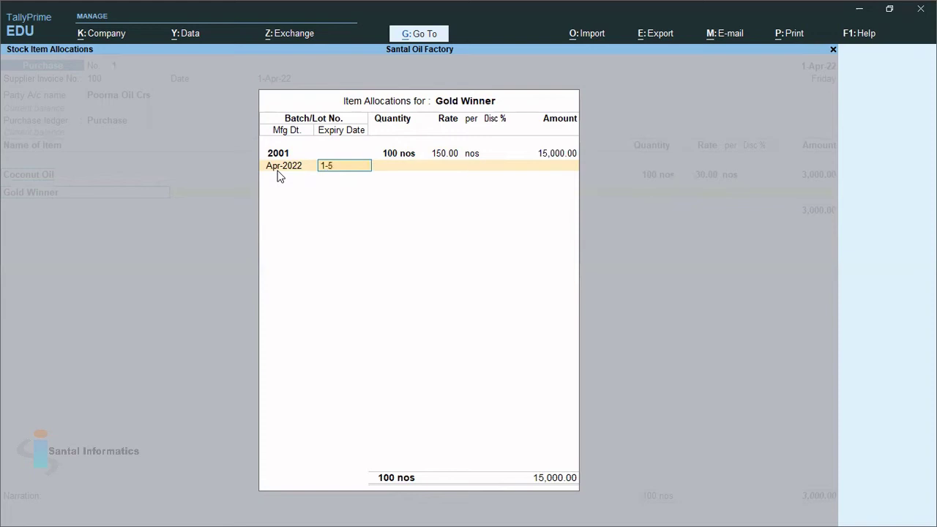
key(Return)
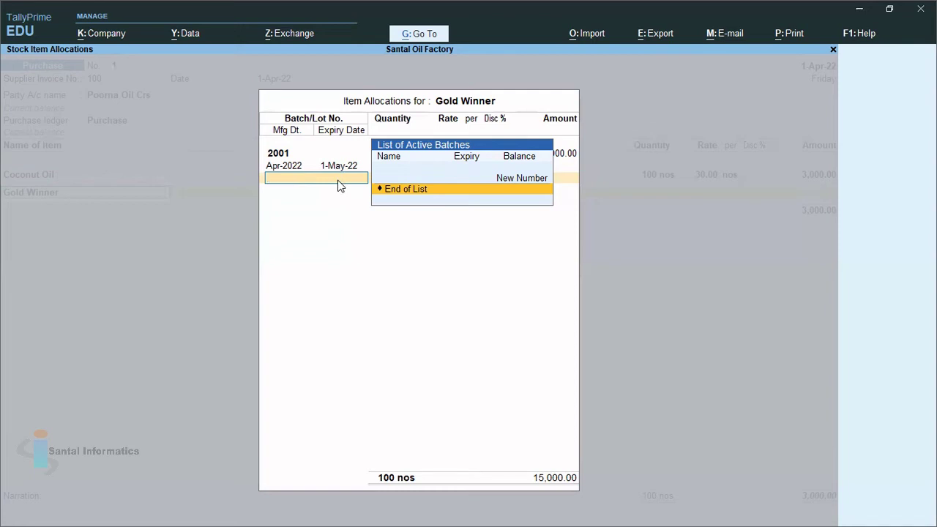
key(Return)
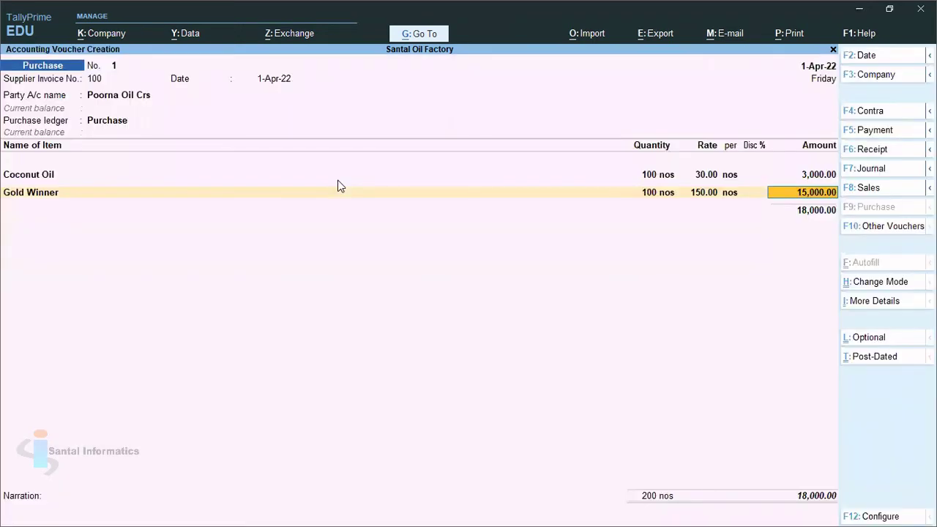
key(Return)
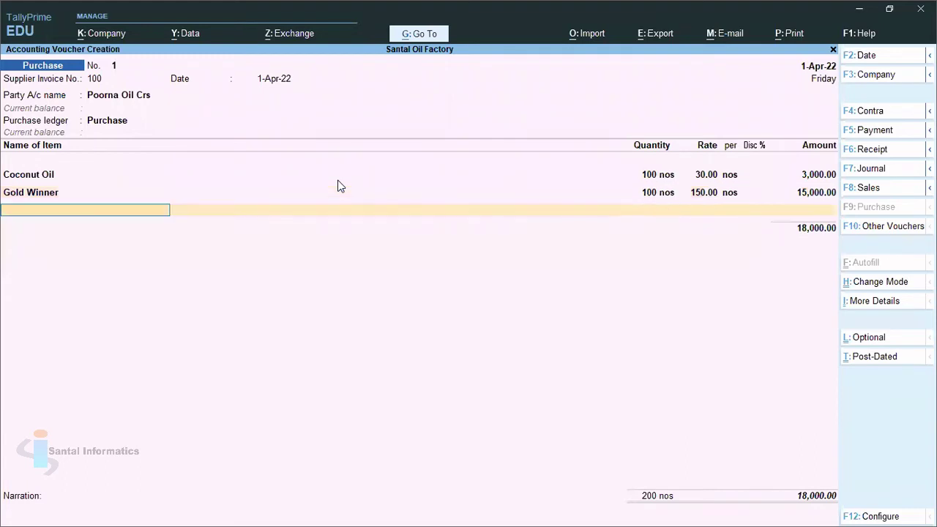
End the purchase item list, leave the narration blank and save the purchase voucher
key(Return)
key(Return)
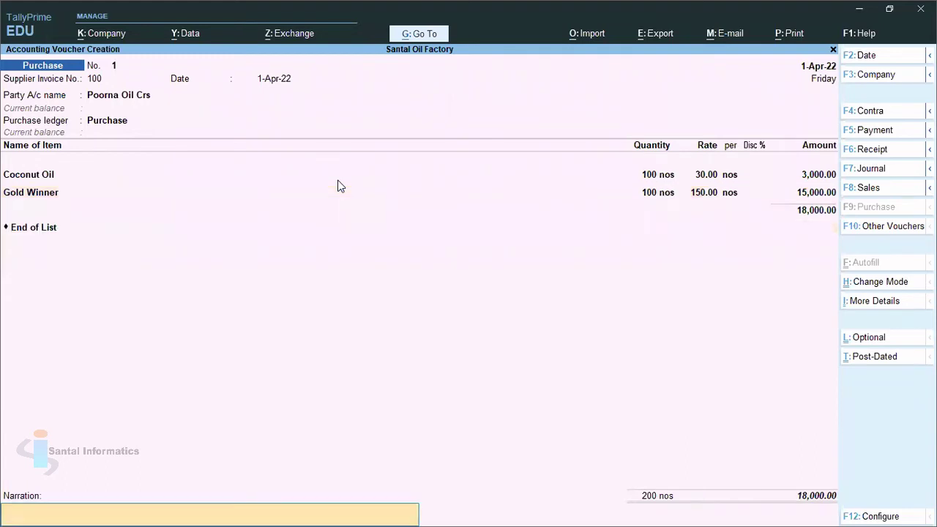
key(Return)
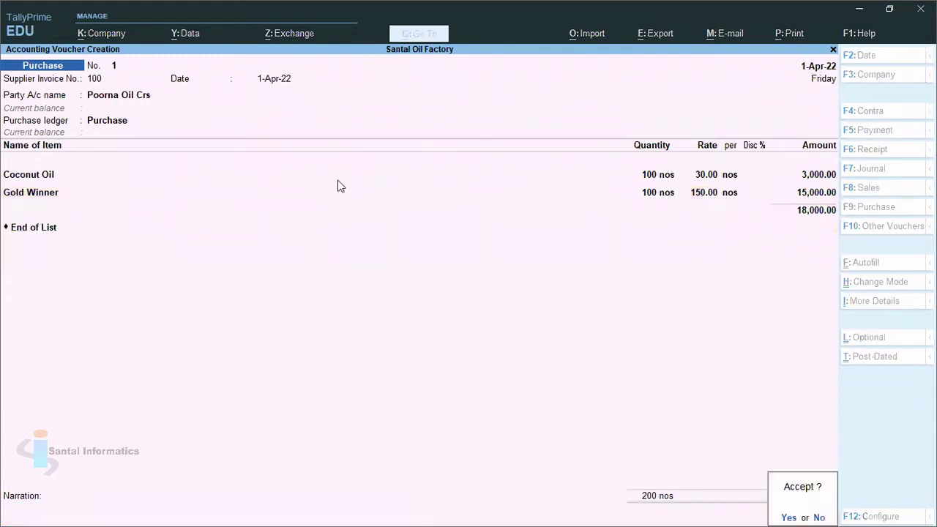
key(Return)
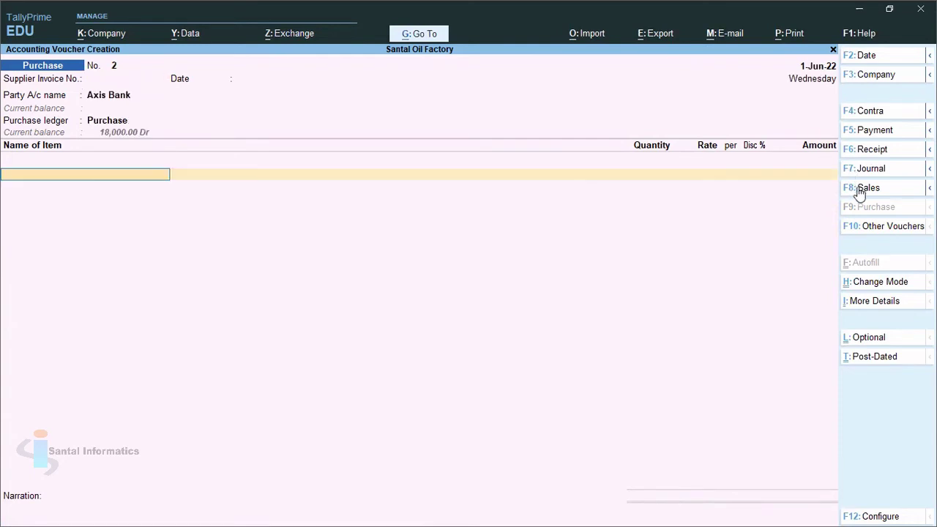
Start a sales voucher and set its date to 1-6 (1-Jun-22)
click(863, 187)
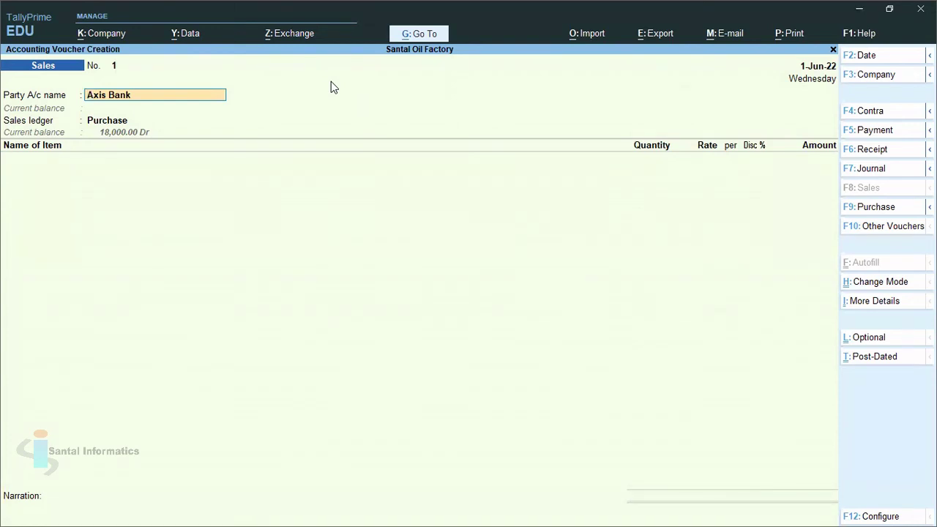
key(F2)
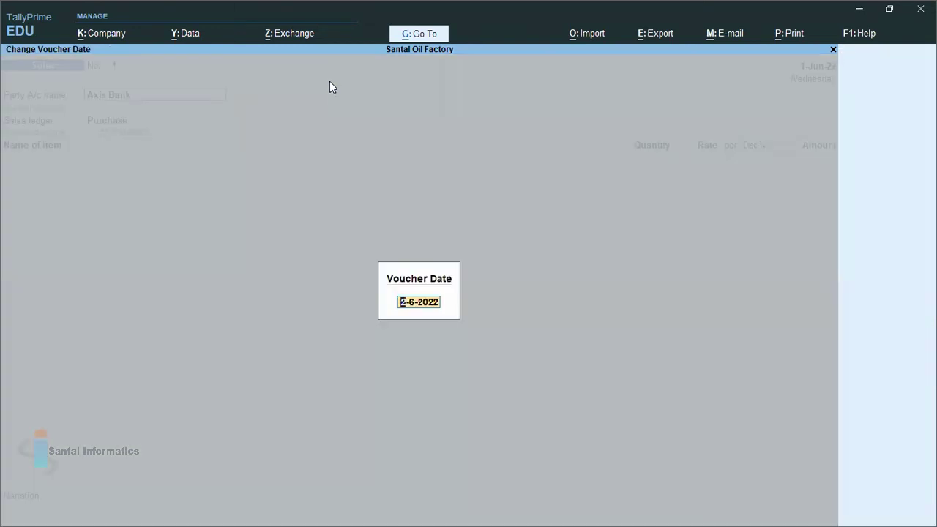
text(1-6)
key(Return)
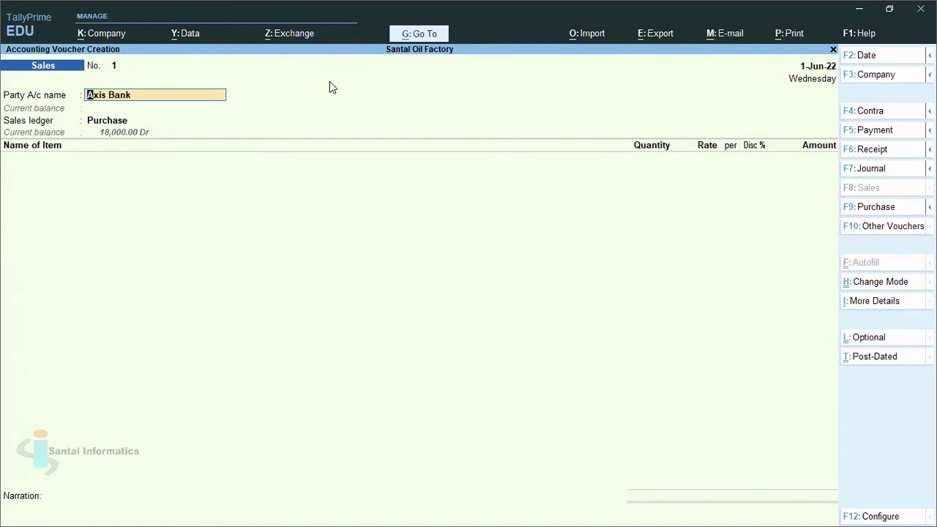
Choose Fresh Oils Drs as the sales party and leave all its dispatch details blank
text(F)
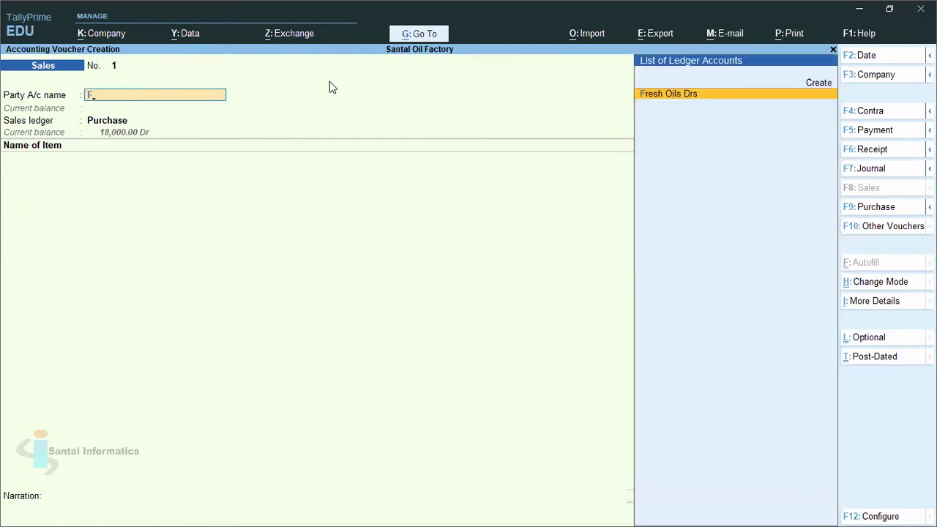
key(Return)
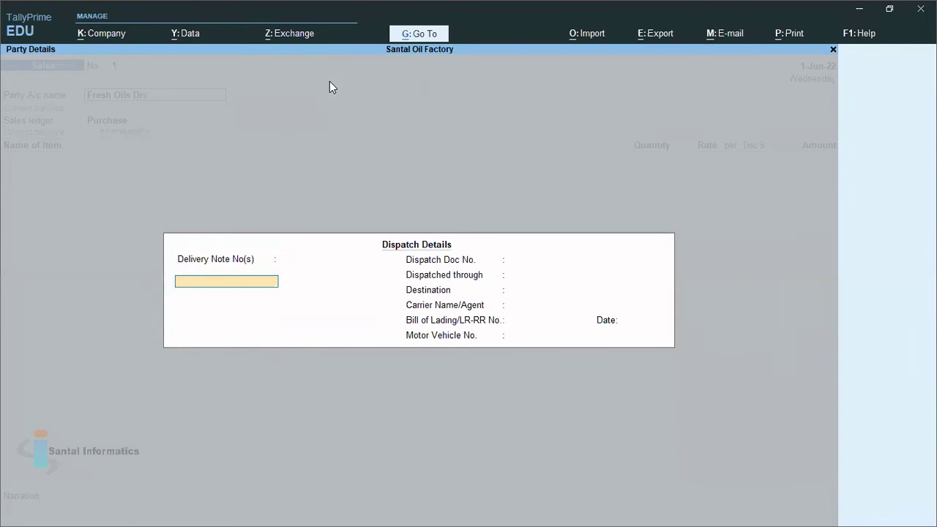
key(Return)
key(Return)
key(Return)
key(Return)
key(Return)
key(Return)
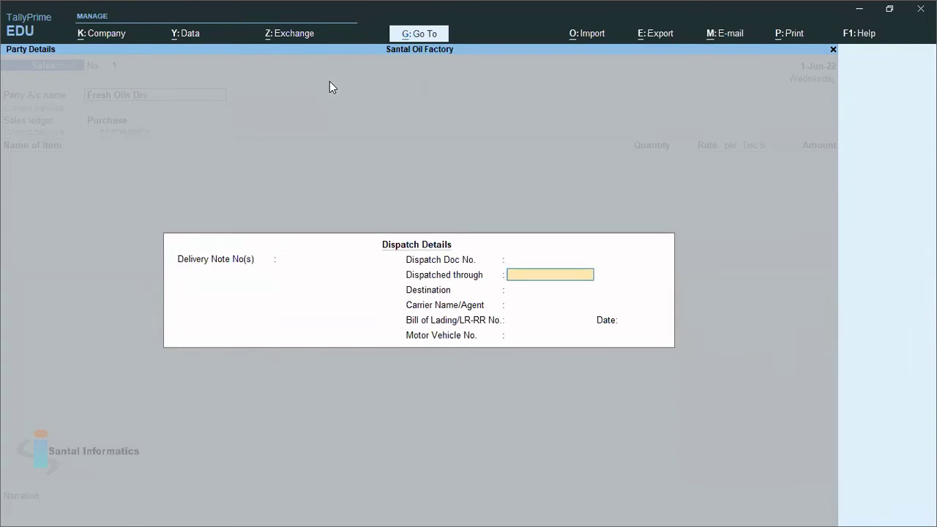
key(Return)
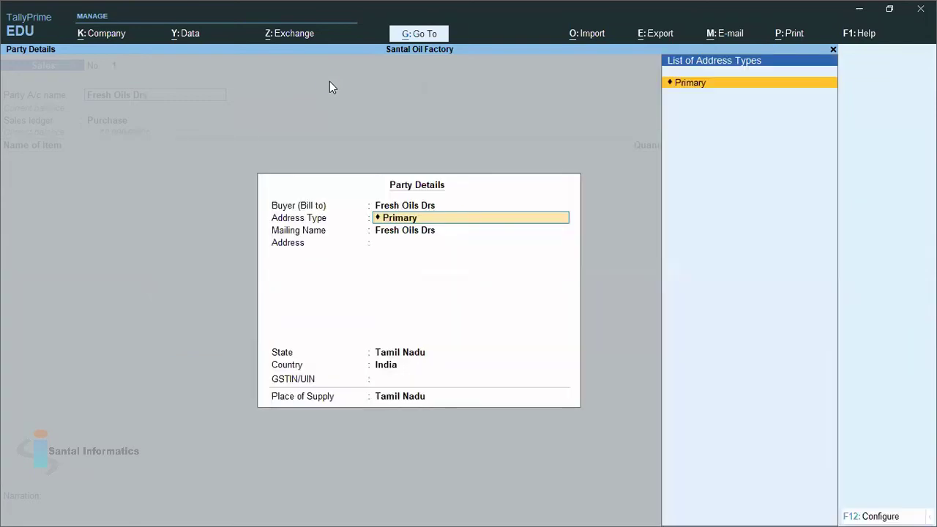
Accept the primary buyer details with Tamil Nadu as place of supply and choose Sales as the sales ledger
key(Return)
key(Return)
key(Return)
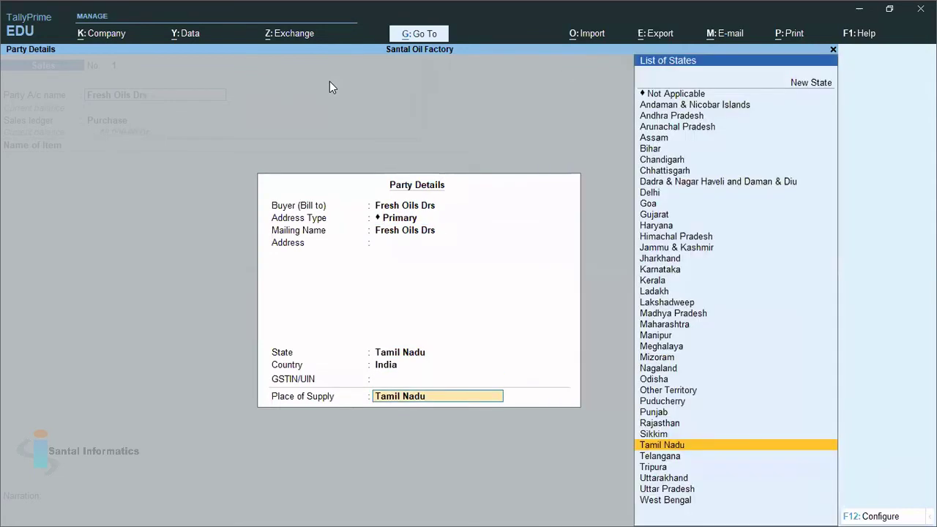
key(Return)
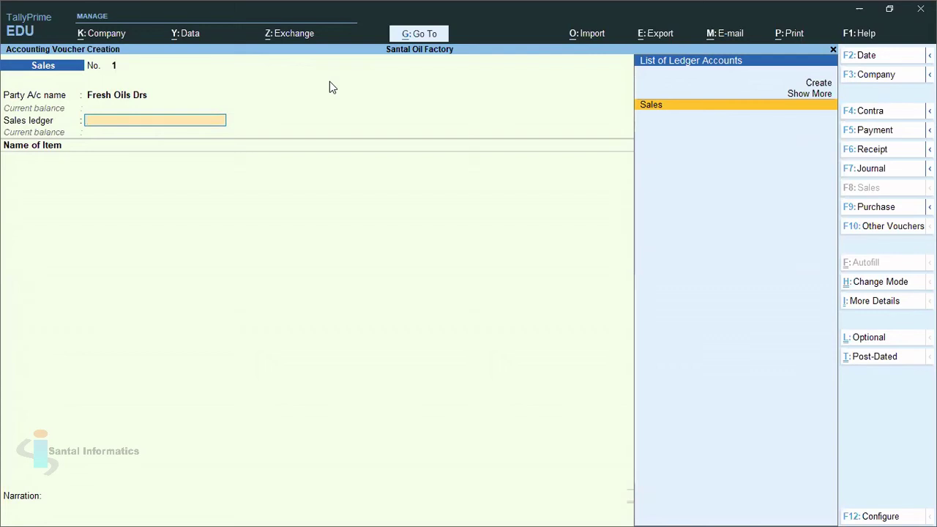
key(Return)
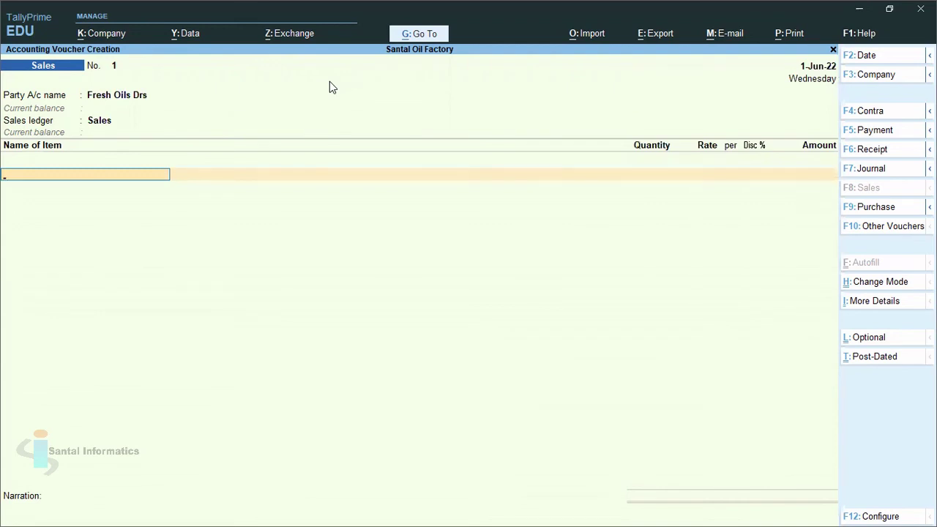
Add Coconut Oil as the first sales item without a description and allocate it from batch 3001
text(C)
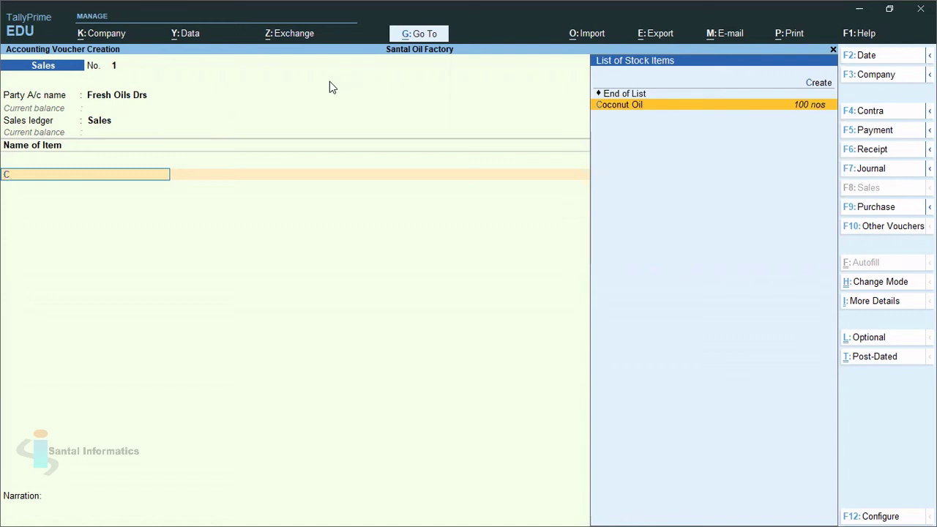
key(Return)
key(Return)
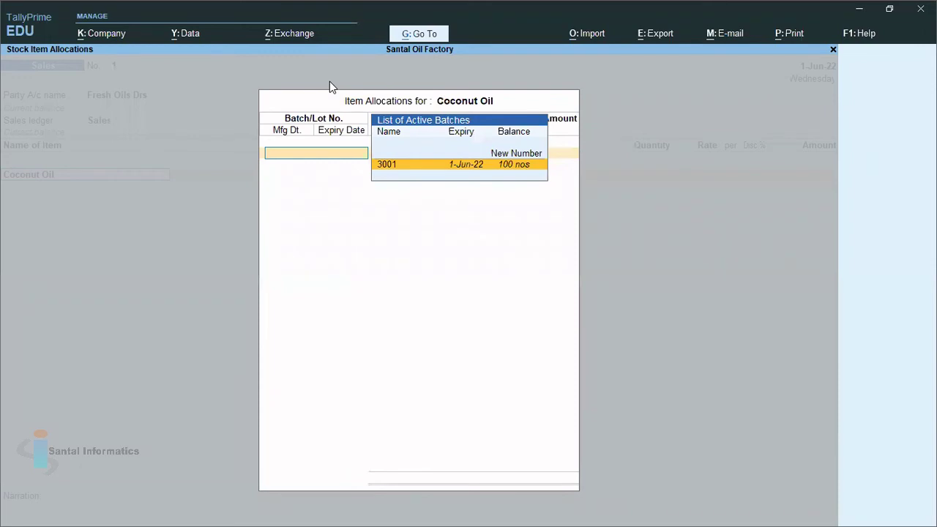
key(Return)
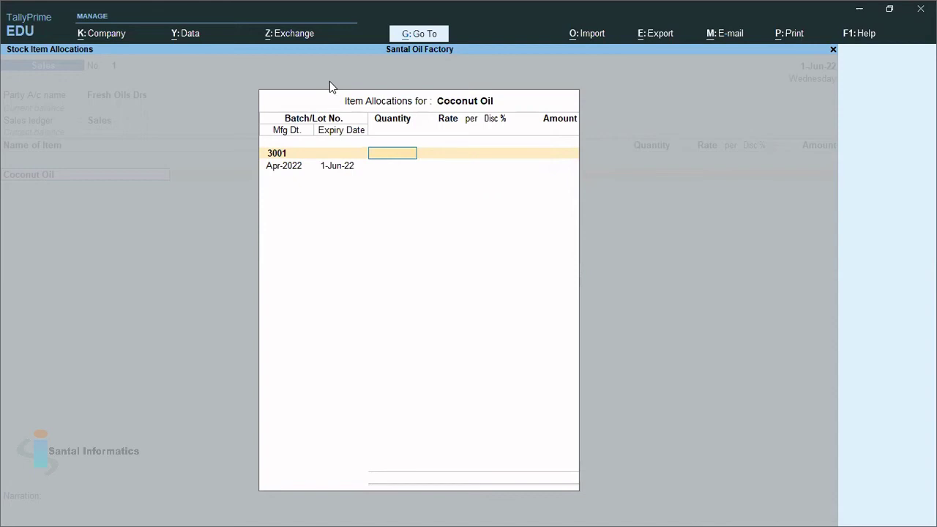
Set the Coconut Oil sale to 50 nos at a rate of 50.00 without discount, keep the batch dates and complete the line
text(50)
key(Return)
text(50)
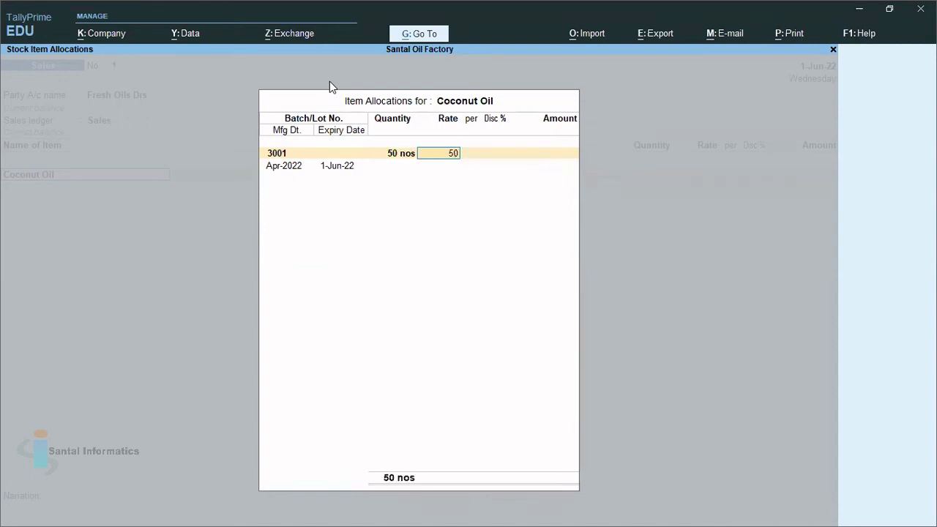
key(Return)
key(Return)
key(Return)
key(Return)
key(Return)
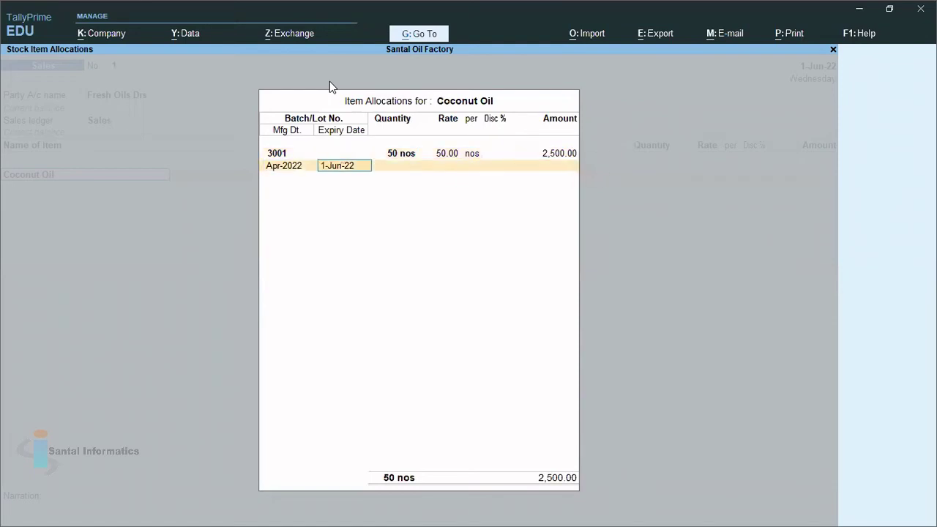
key(Return)
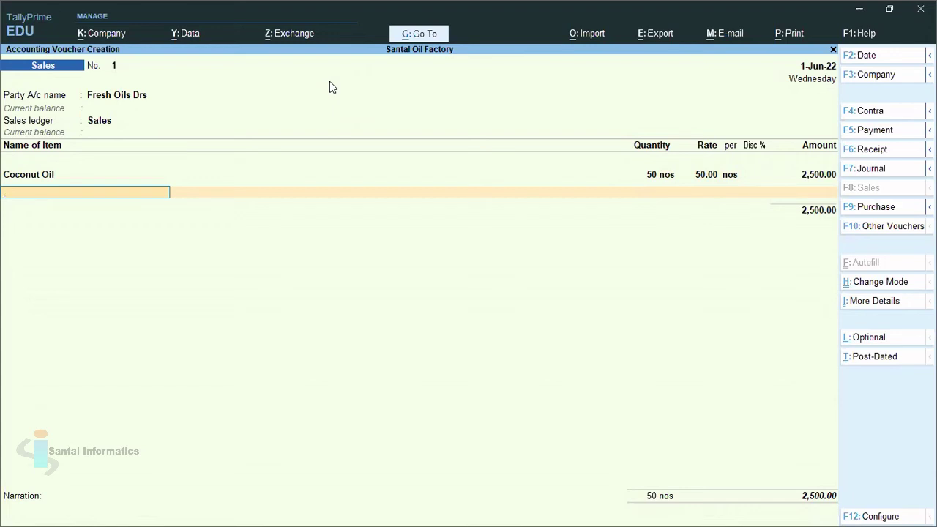
Choose Gold Winner as the second sales item, check its active batches and leave the allocation without choosing one
text(G)
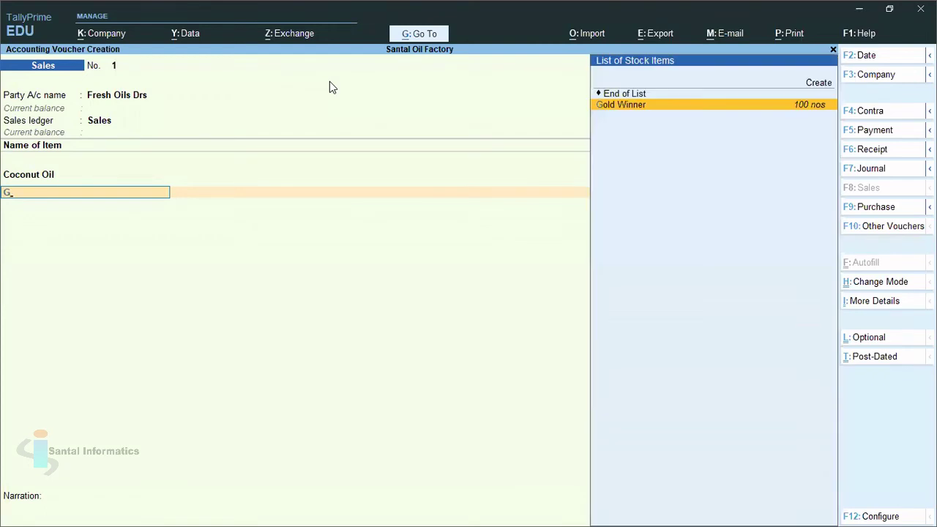
key(Return)
key(Return)
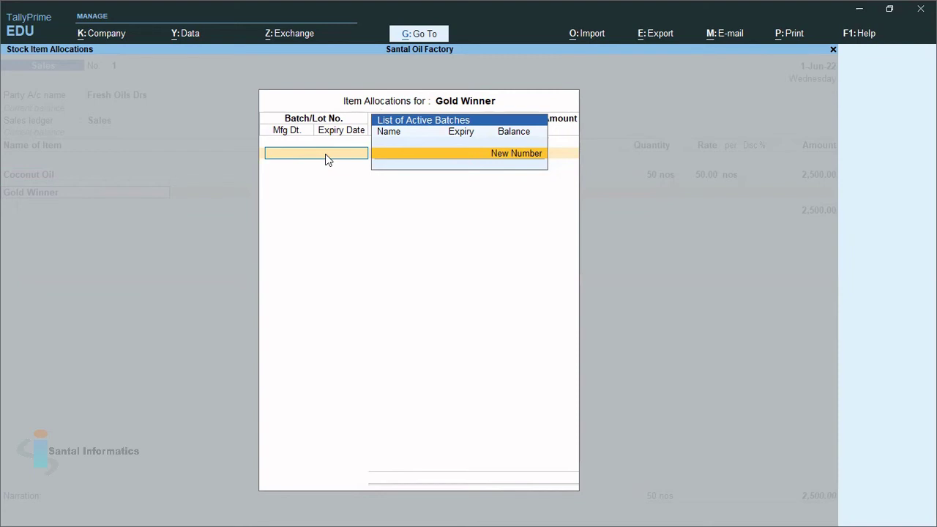
key(Escape)
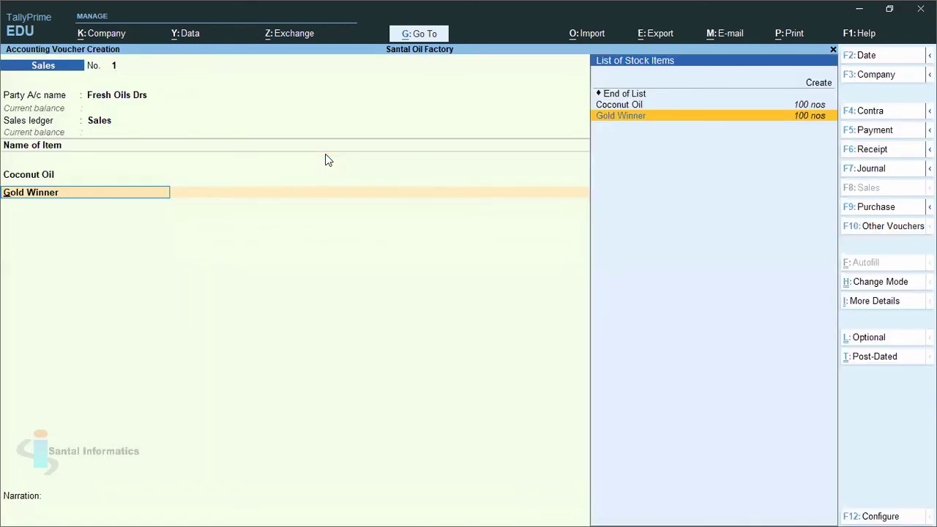
Enable the use of expired batches for stock items in the sales voucher configuration and save the configuration
click(885, 514)
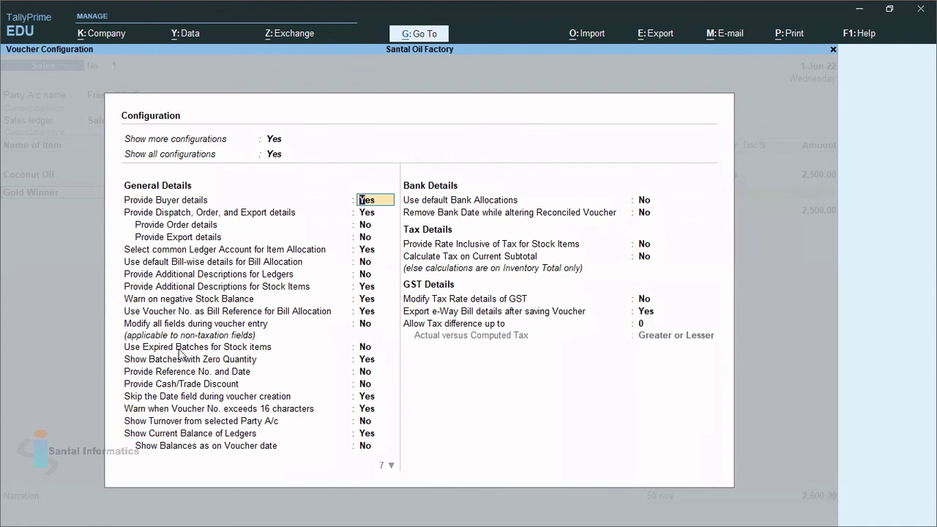
click(364, 347)
text(y)
key(Return)
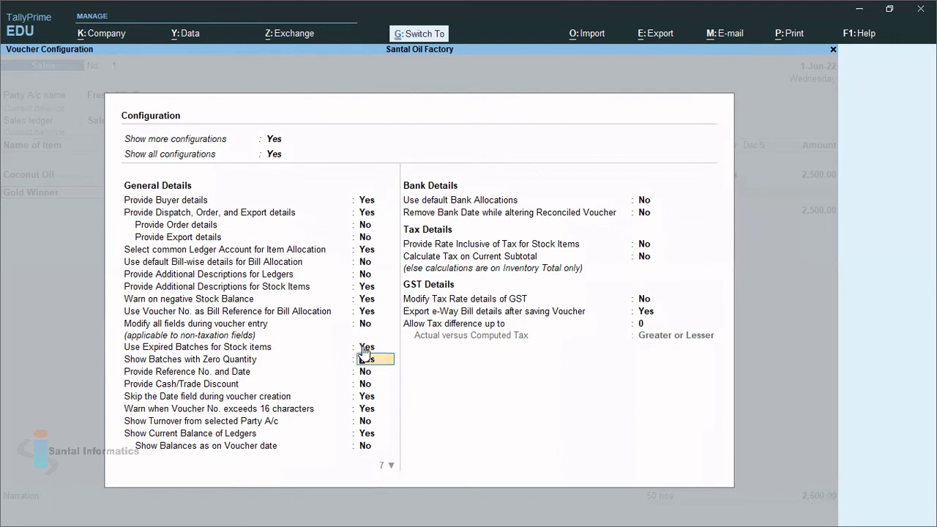
key(ctrl+a)
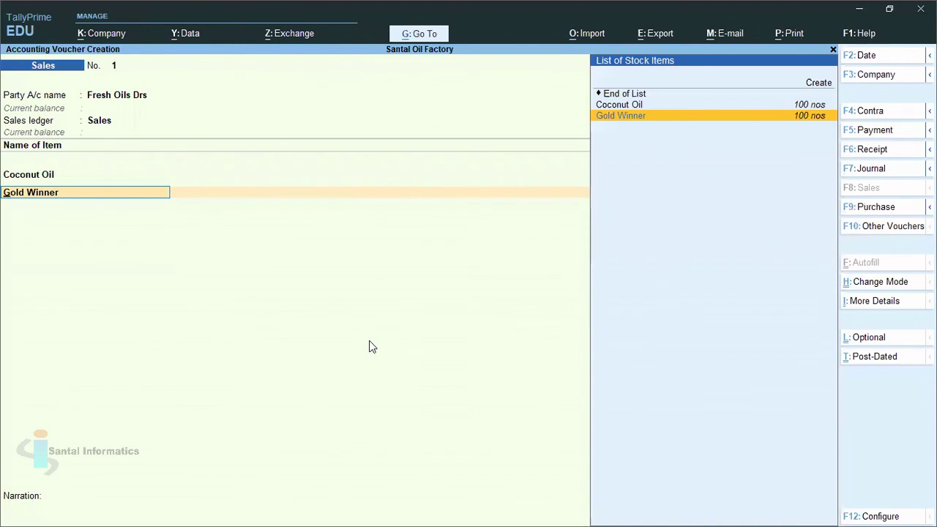
Reopen the Gold Winner allocation without a description and choose batch 2001
key(Return)
key(Return)
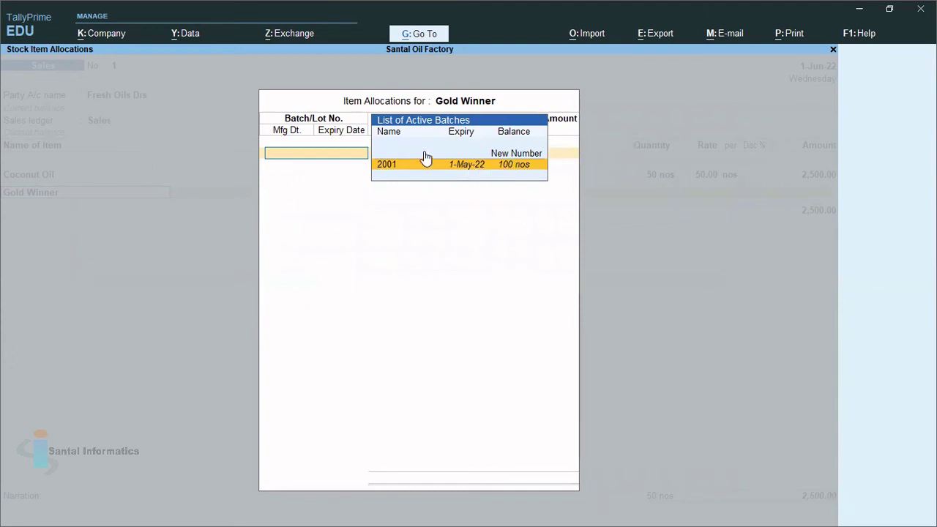
key(Return)
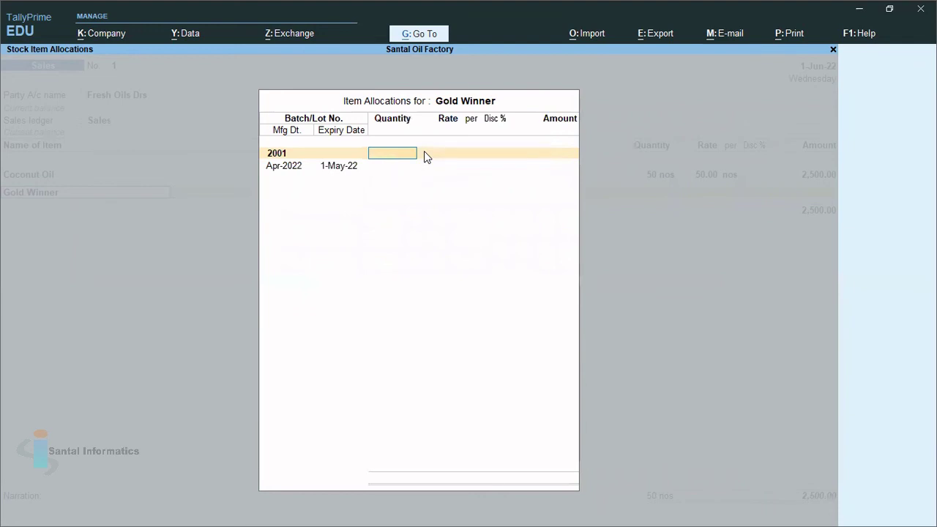
Set the Gold Winner sale from batch 2001 to 80 nos at a rate of 180 with no discount
key(Return)
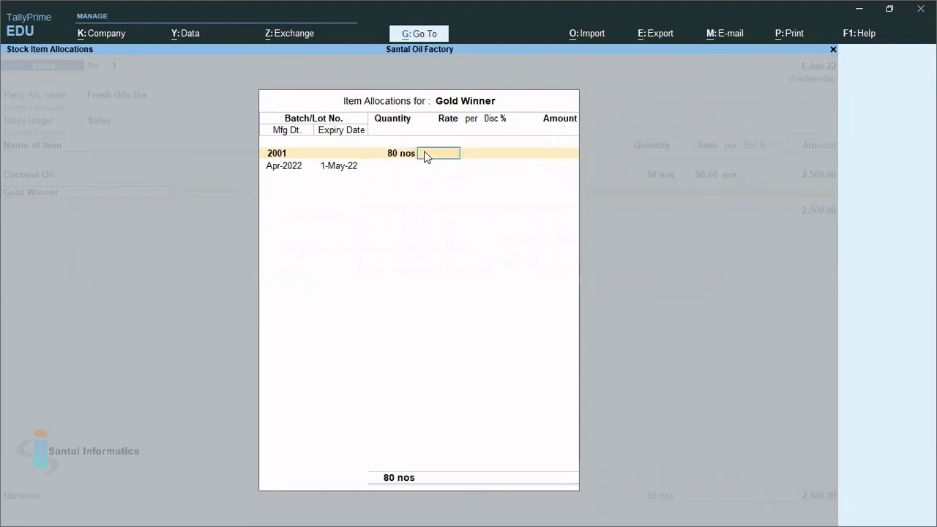
text(180)
key(Return)
key(Return)
key(Return)
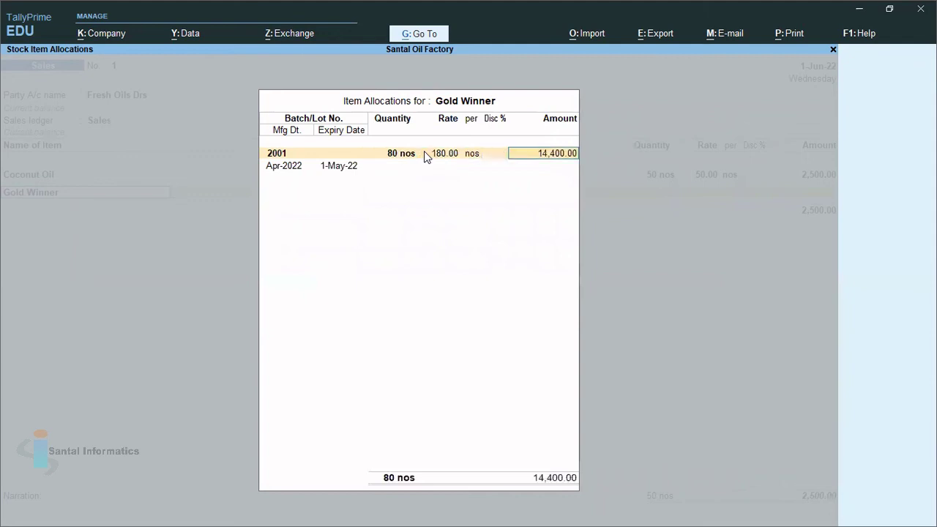
Accept the amount and Apr-2022 manufacturing date for batch 2001 of Gold Winner, and set its expiry to 1-Jul-22
key(Return)
key(Return)
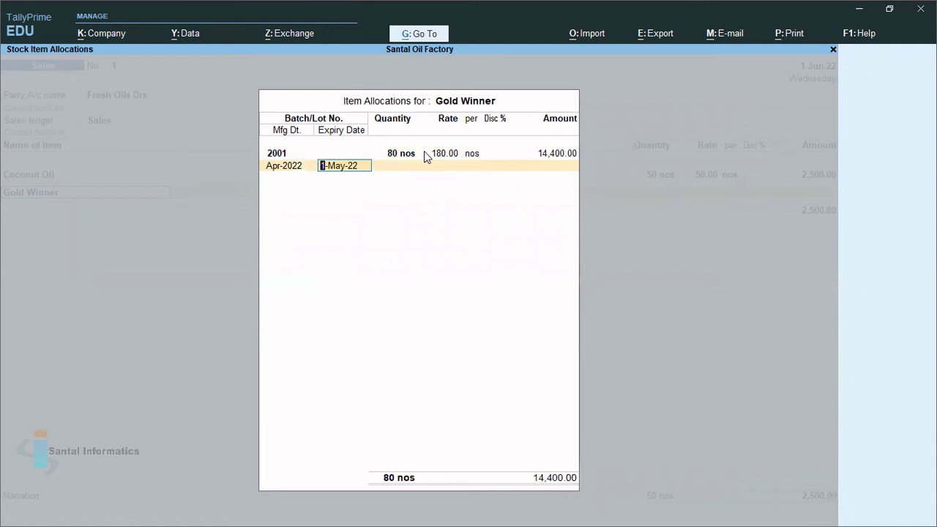
text(1-7)
key(Return)
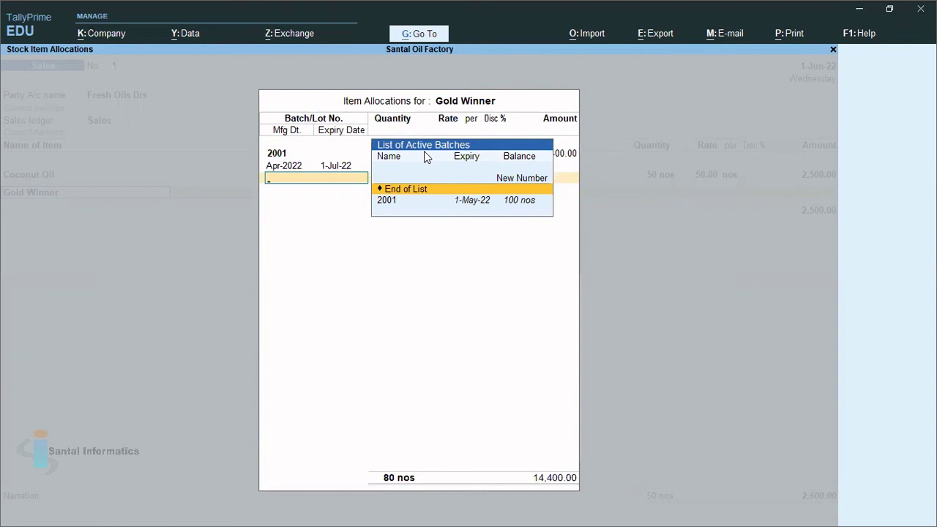
End the Gold Winner batch allocation, save the Fresh Oils Drs sales voucher, and leave voucher entry
key(Return)
key(Return)
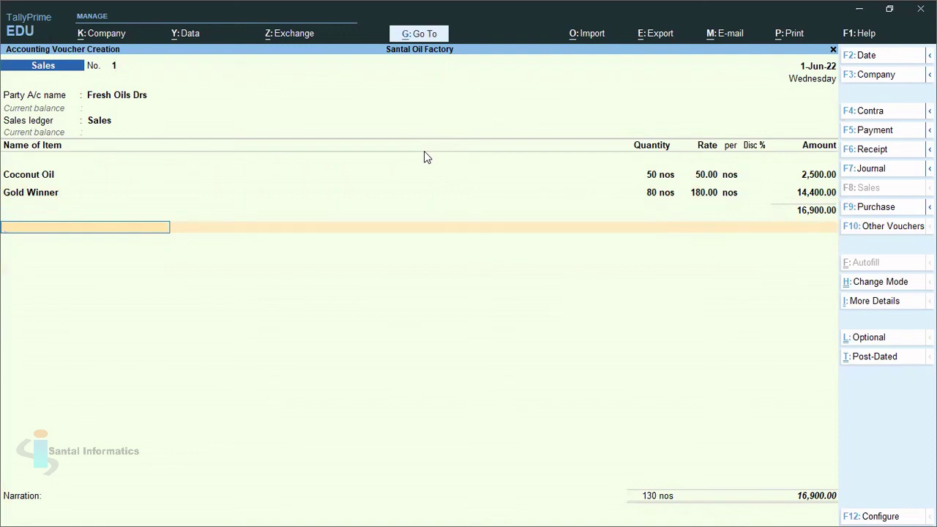
key(ctrl)
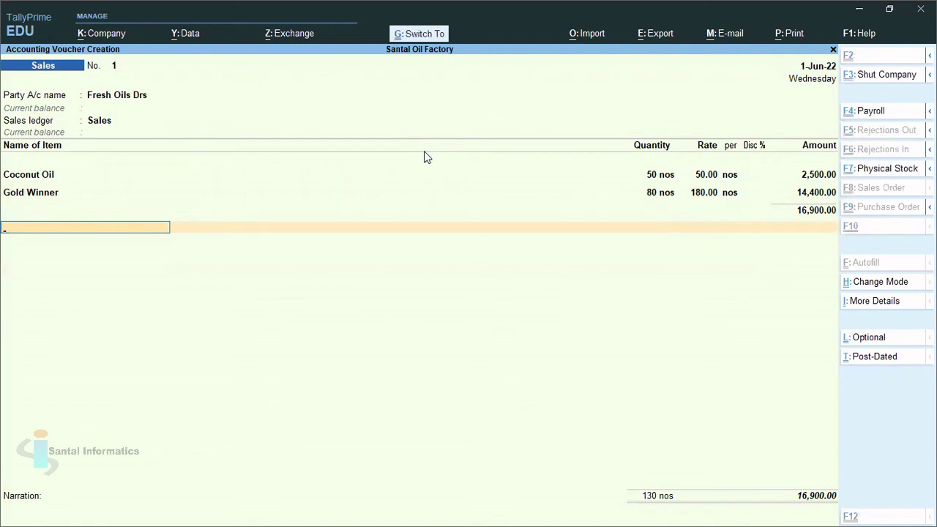
key(ctrl+a)
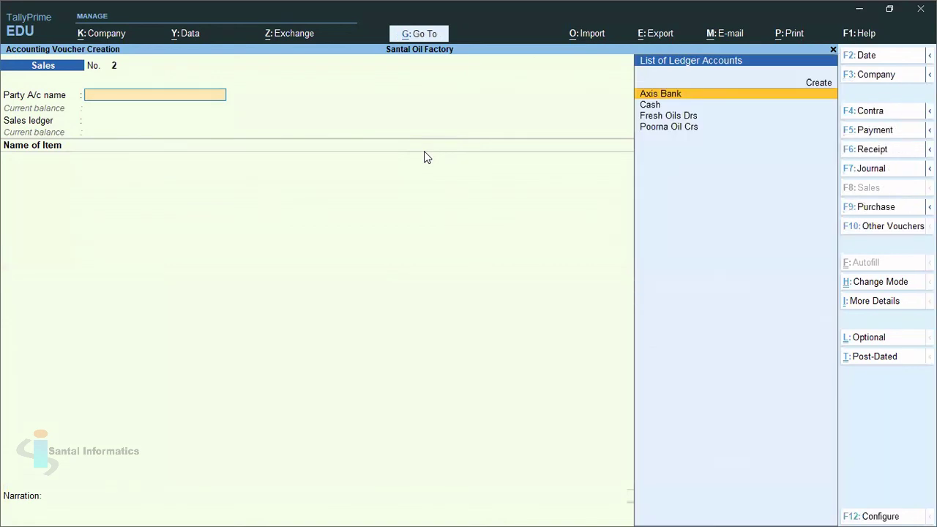
key(Escape)
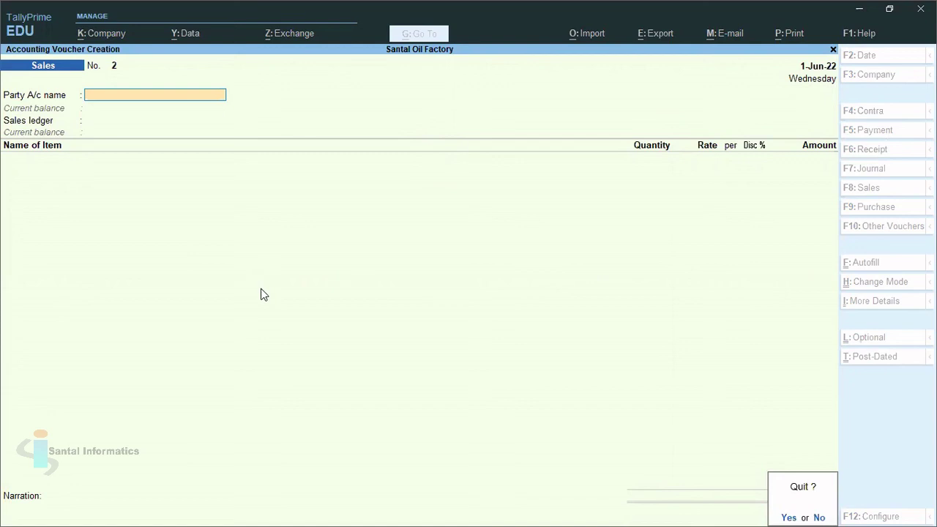
key(y)
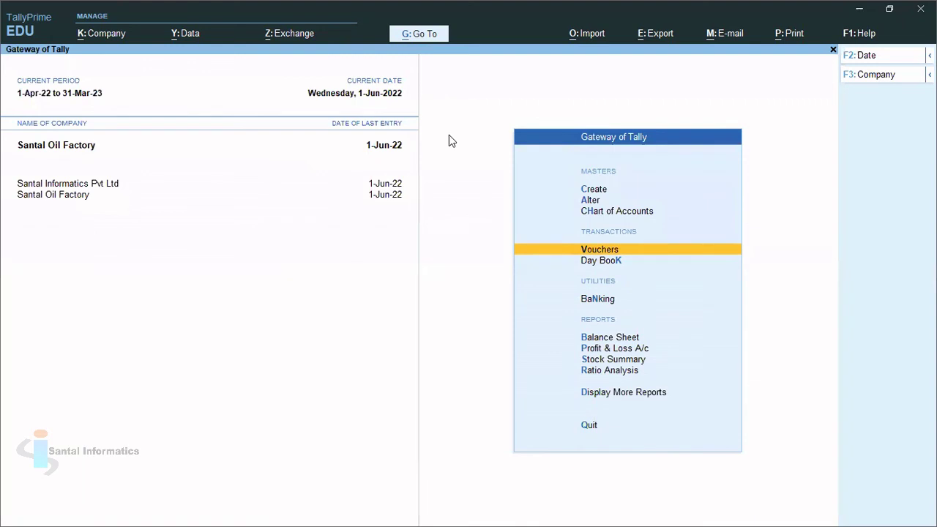
Search the available reports for "Batch" and open the Batch Summary report
click(419, 37)
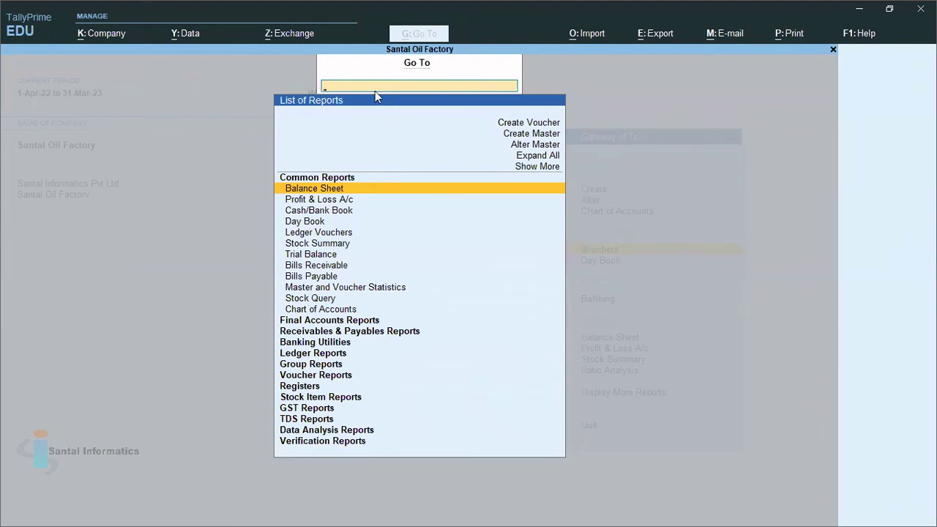
text(Batch)
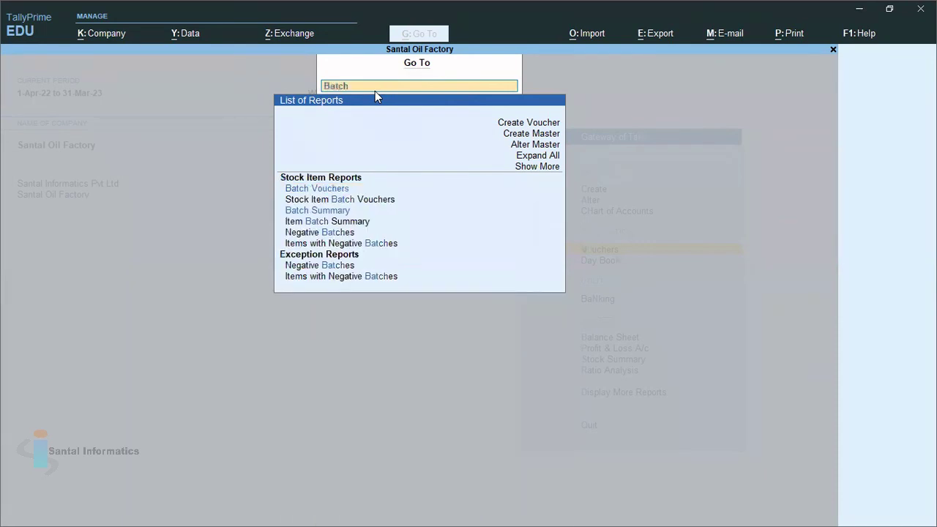
click(341, 212)
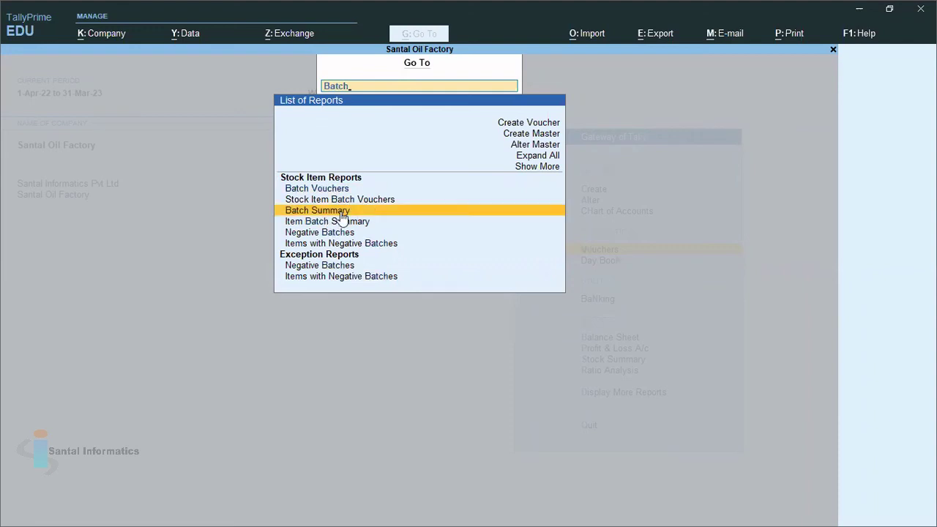
click(342, 212)
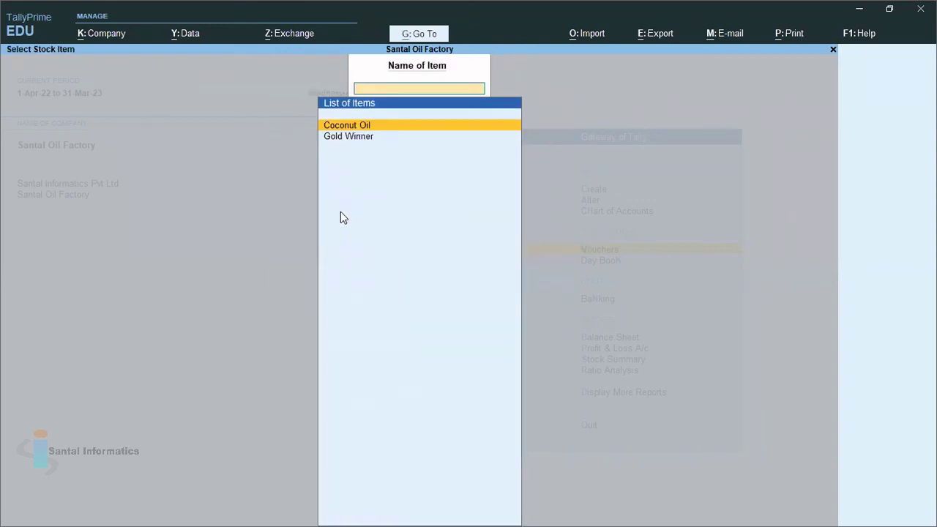
View the batch summary for Coconut Oil and drill down through batch 3001 to its June vouchers
key(Return)
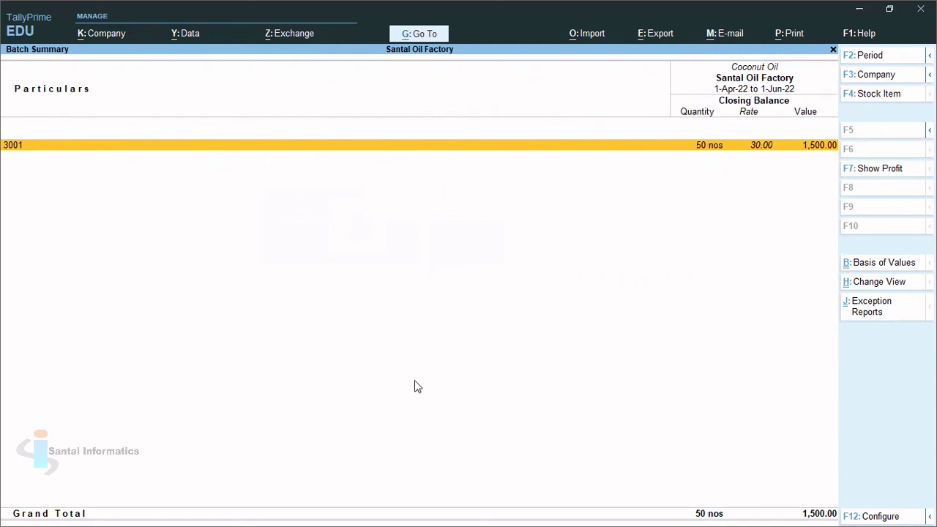
key(Return)
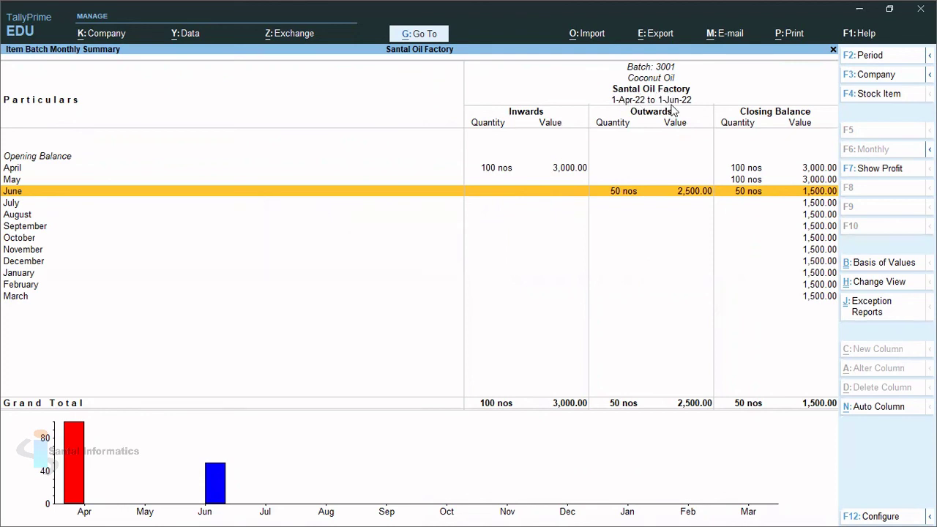
key(Return)
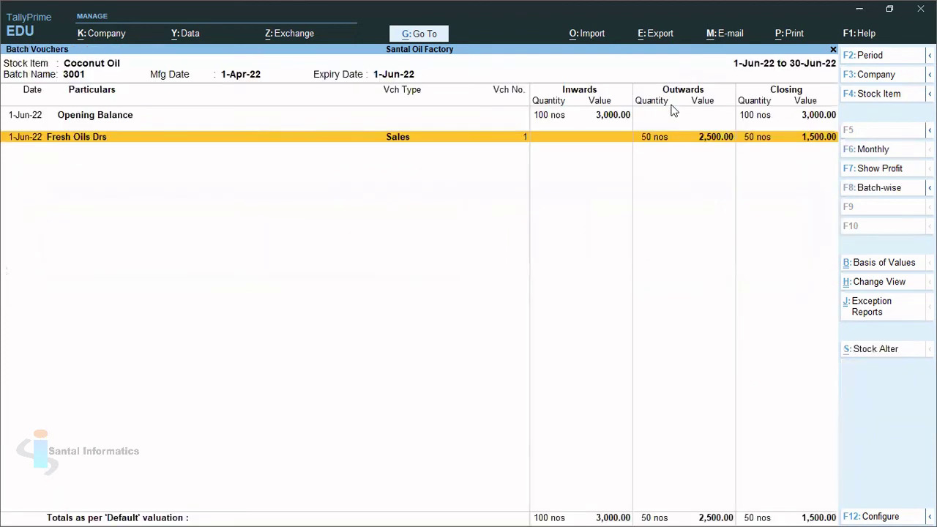